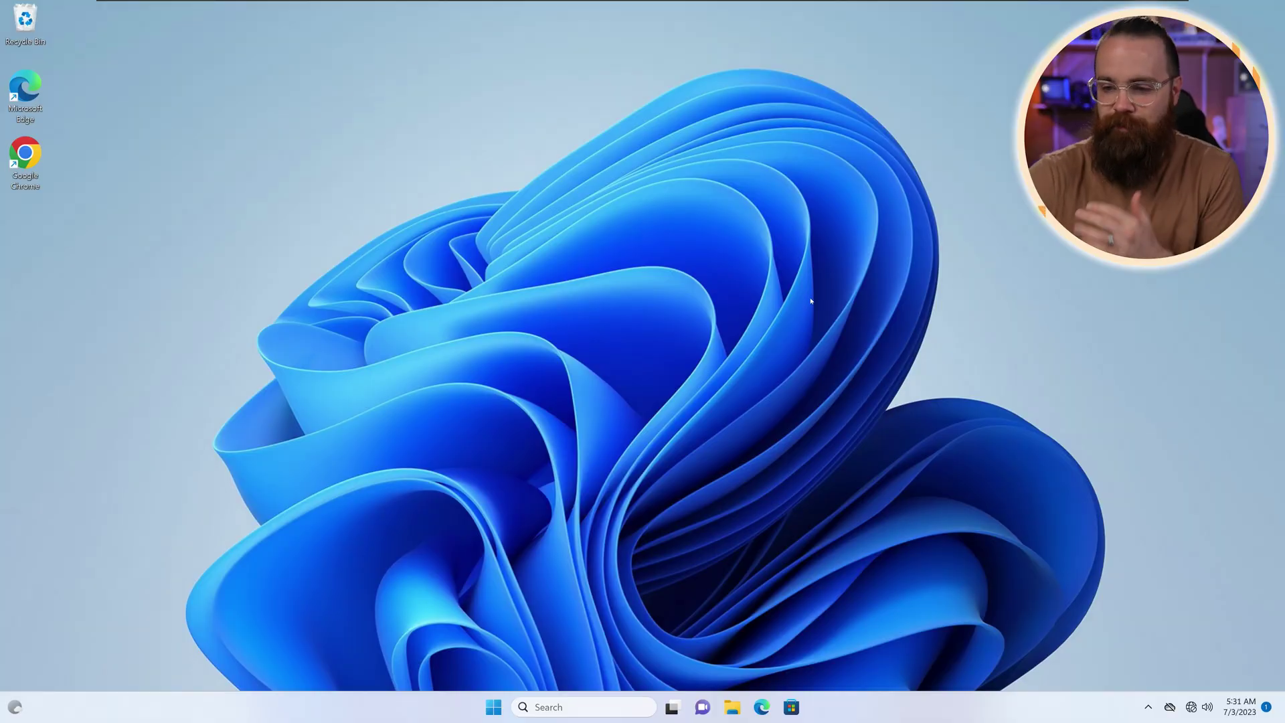
Launch Task Manager by searching 'task man' in Windows search
{"action": "left_click", "coordinate": [573, 709]}
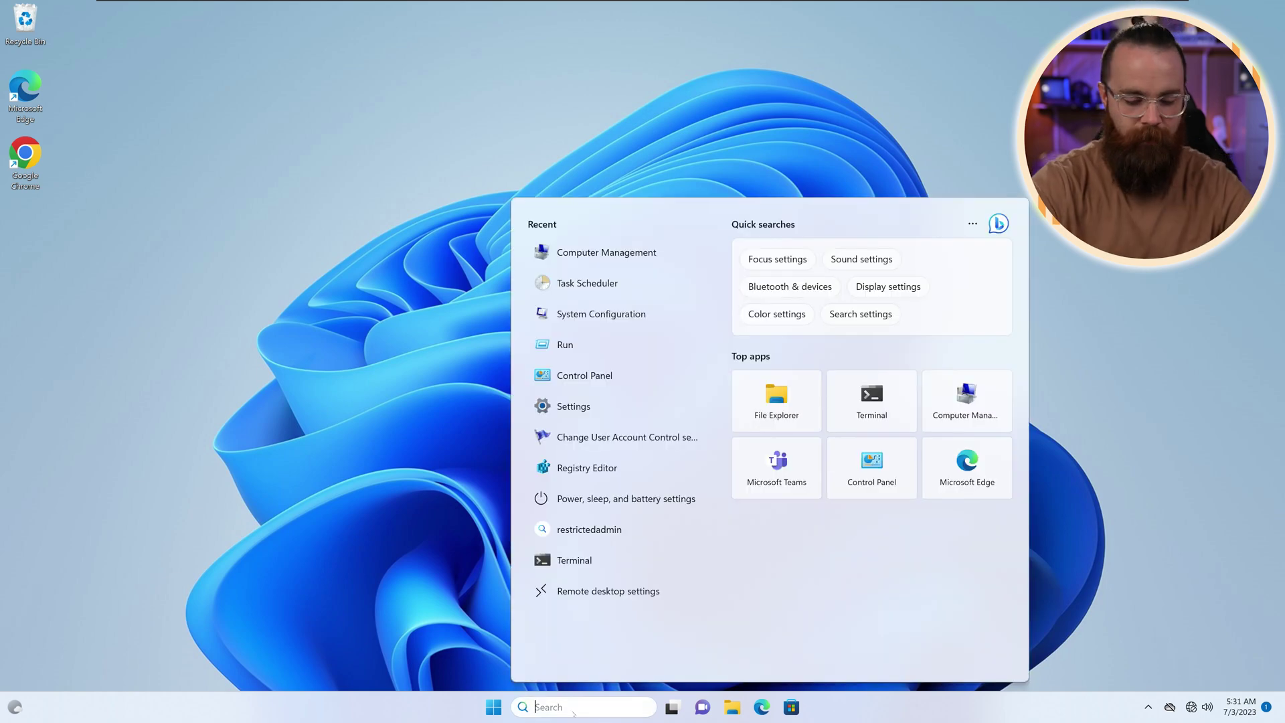
{"action": "type", "text": "task"}
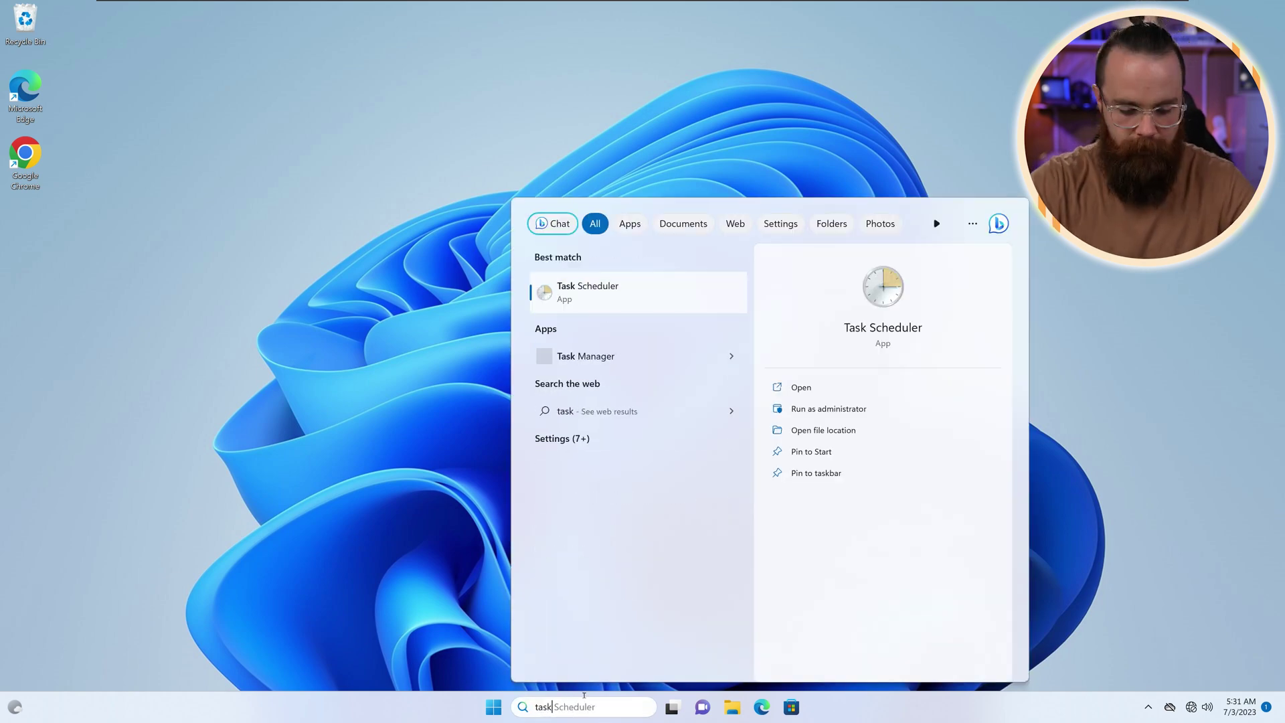
{"action": "type", "text": " man"}
{"action": "key", "text": "Return"}
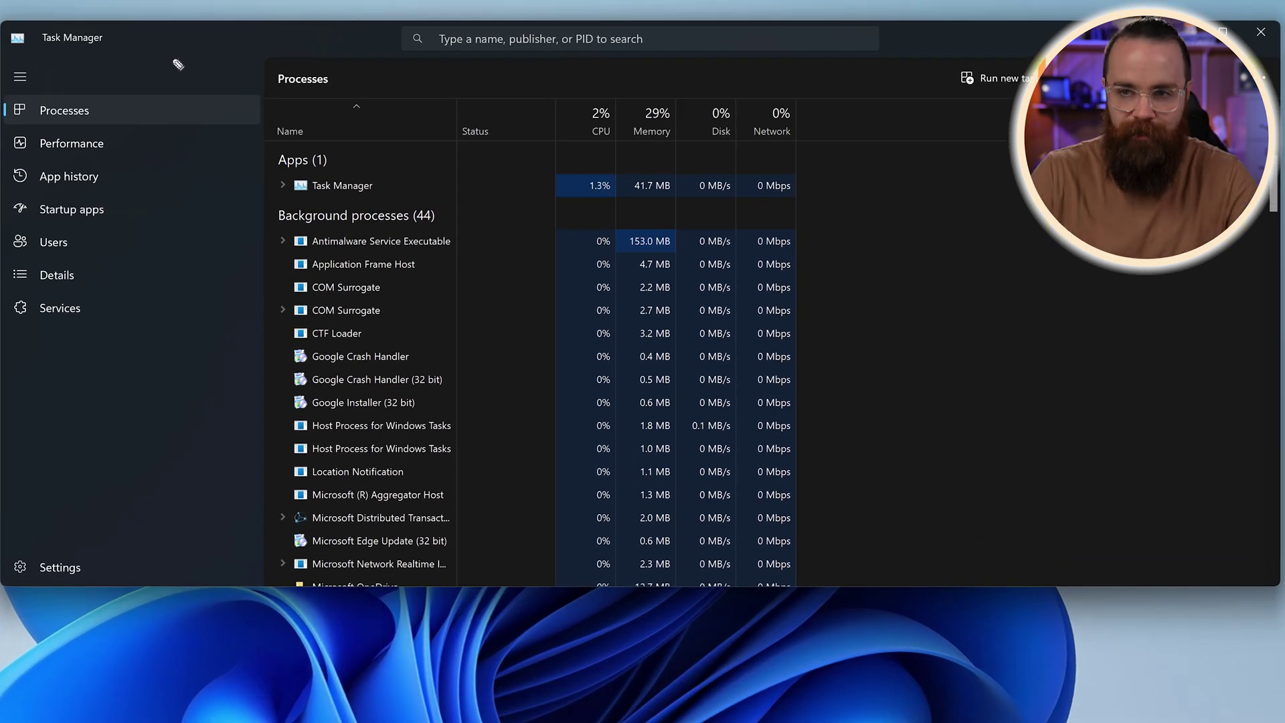
Highlight the Memory and Disk 0 readings, check memory usage (2.6/8.6 GB), then close Task Manager
{"action": "mouse_move", "coordinate": [160, 58]}
{"action": "left_mouse_down"}
{"action": "mouse_move", "coordinate": [202, 93]}
{"action": "mouse_move", "coordinate": [169, 142]}
{"action": "left_mouse_up"}
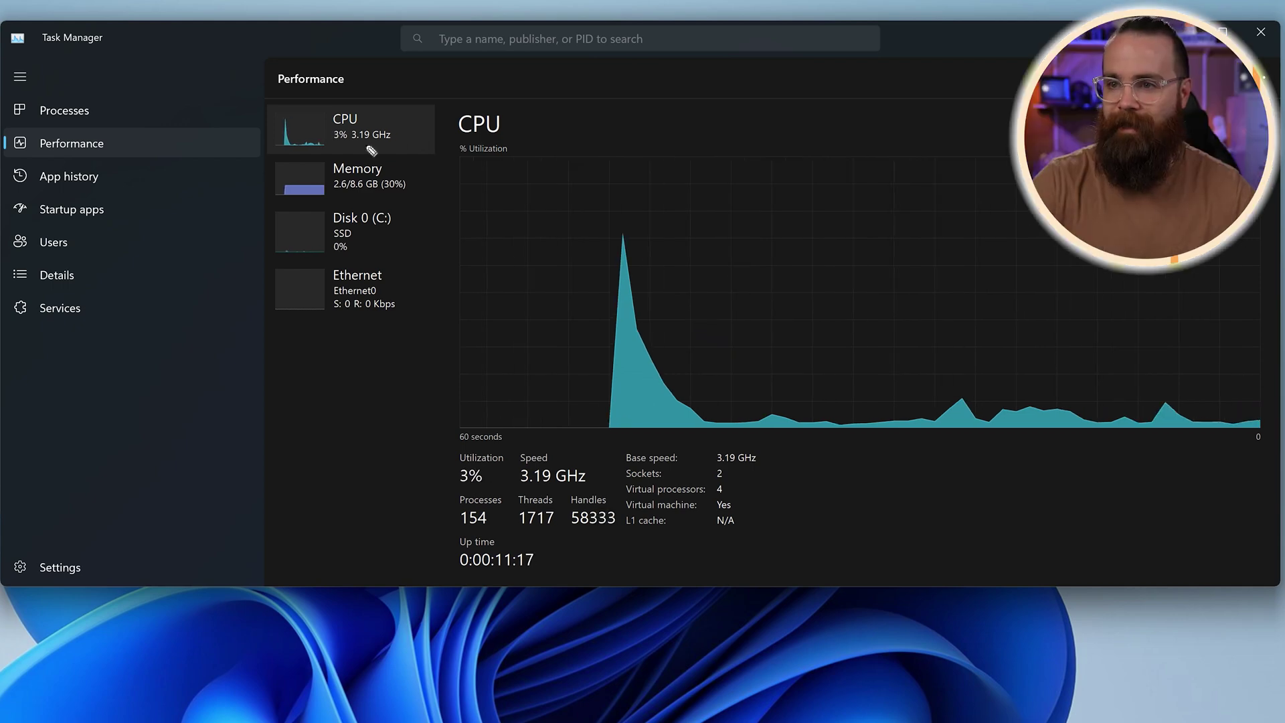
{"action": "left_click_drag", "start_coordinate": [371, 151], "coordinate": [374, 152]}
{"action": "left_click_drag", "start_coordinate": [401, 204], "coordinate": [408, 207]}
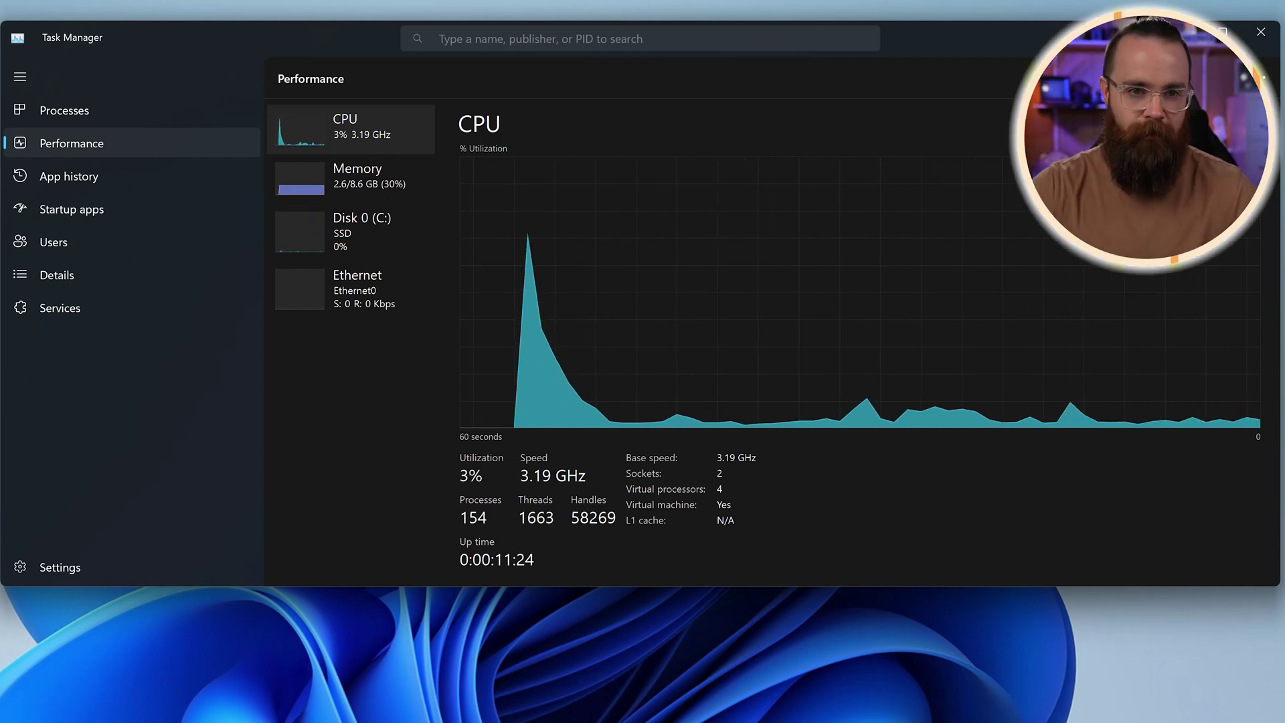
{"action": "left_click", "coordinate": [351, 180]}
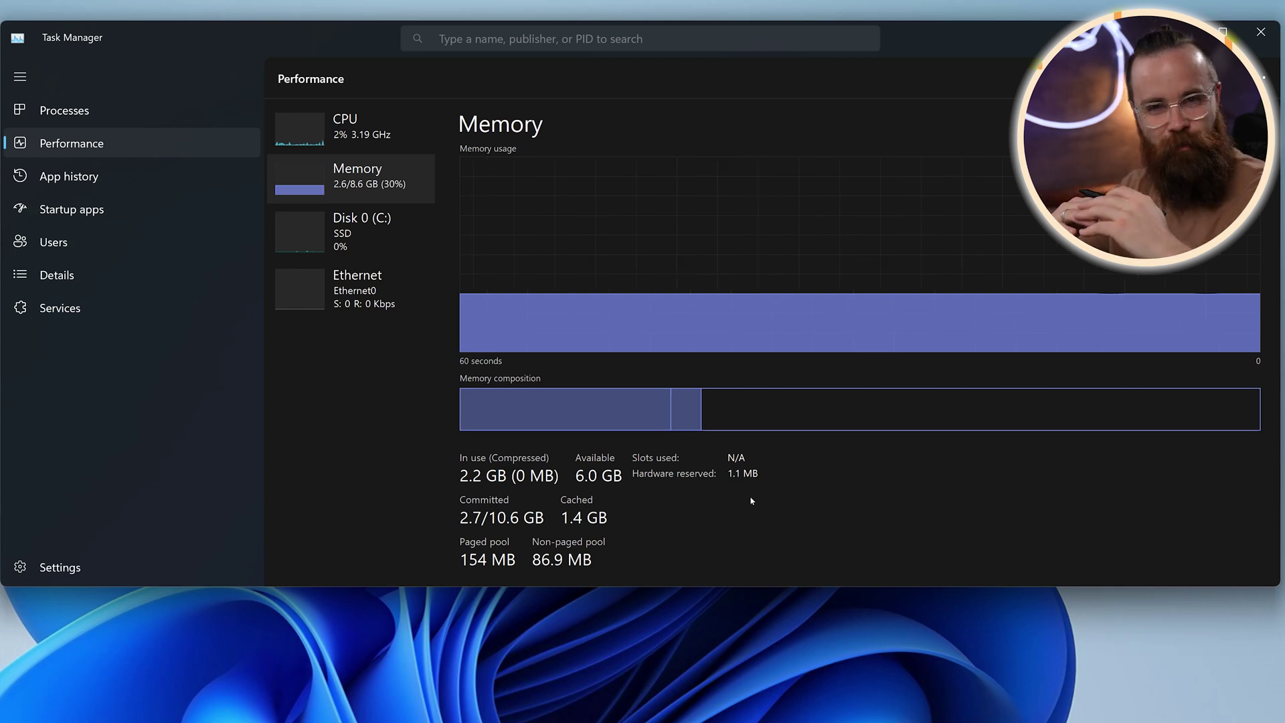
{"action": "left_click", "coordinate": [1259, 34]}
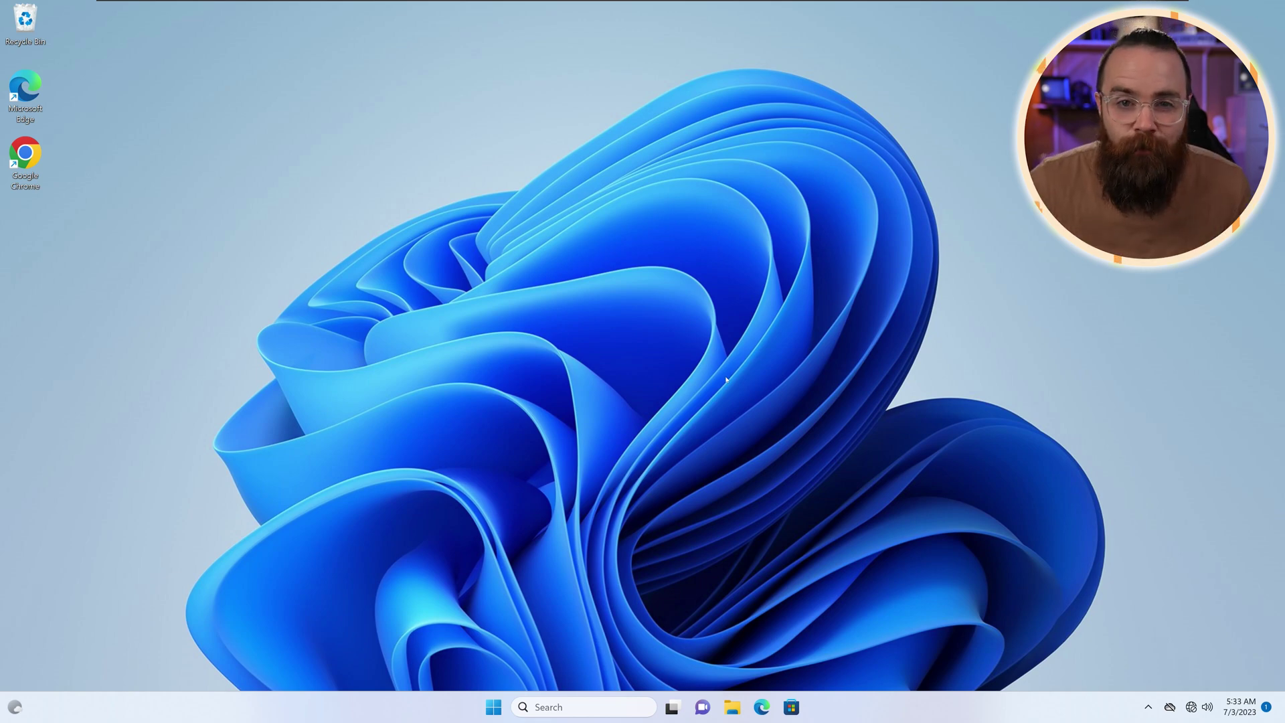
Launch System Information by searching 'system info'
{"action": "left_click", "coordinate": [573, 708]}
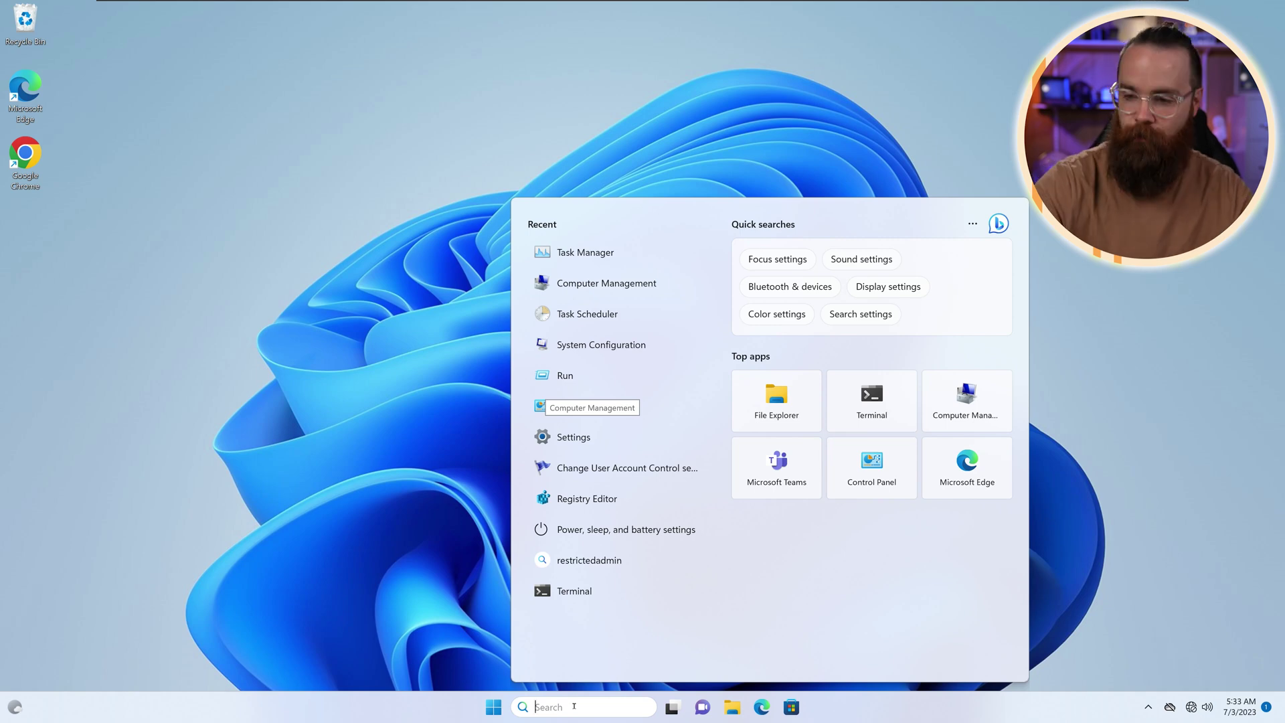
{"action": "type", "text": "system"}
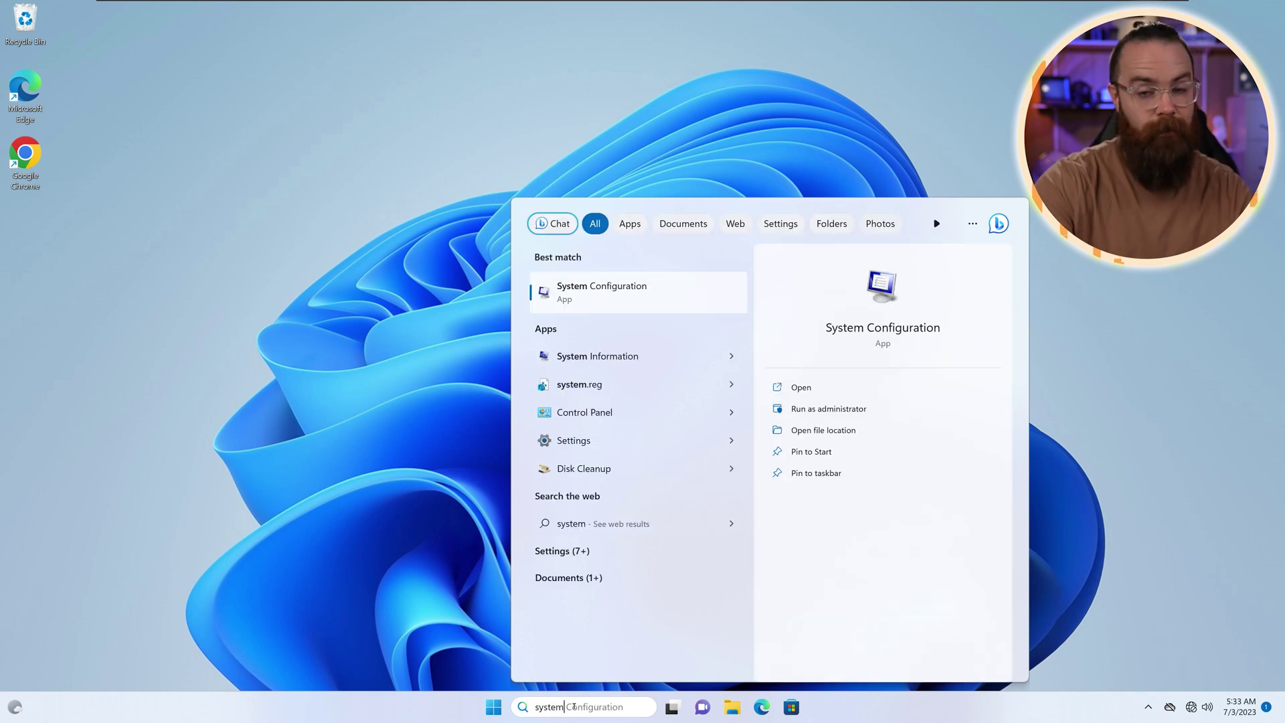
{"action": "type", "text": " info"}
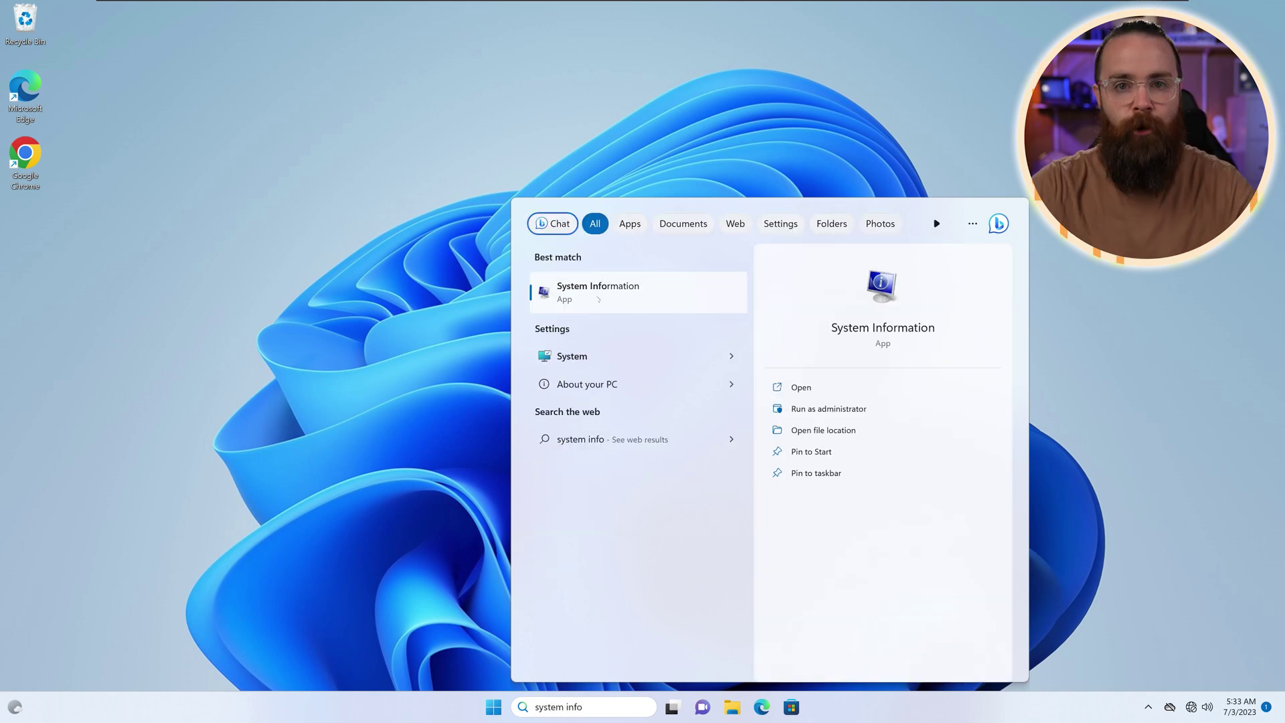
{"action": "left_click", "coordinate": [598, 294]}
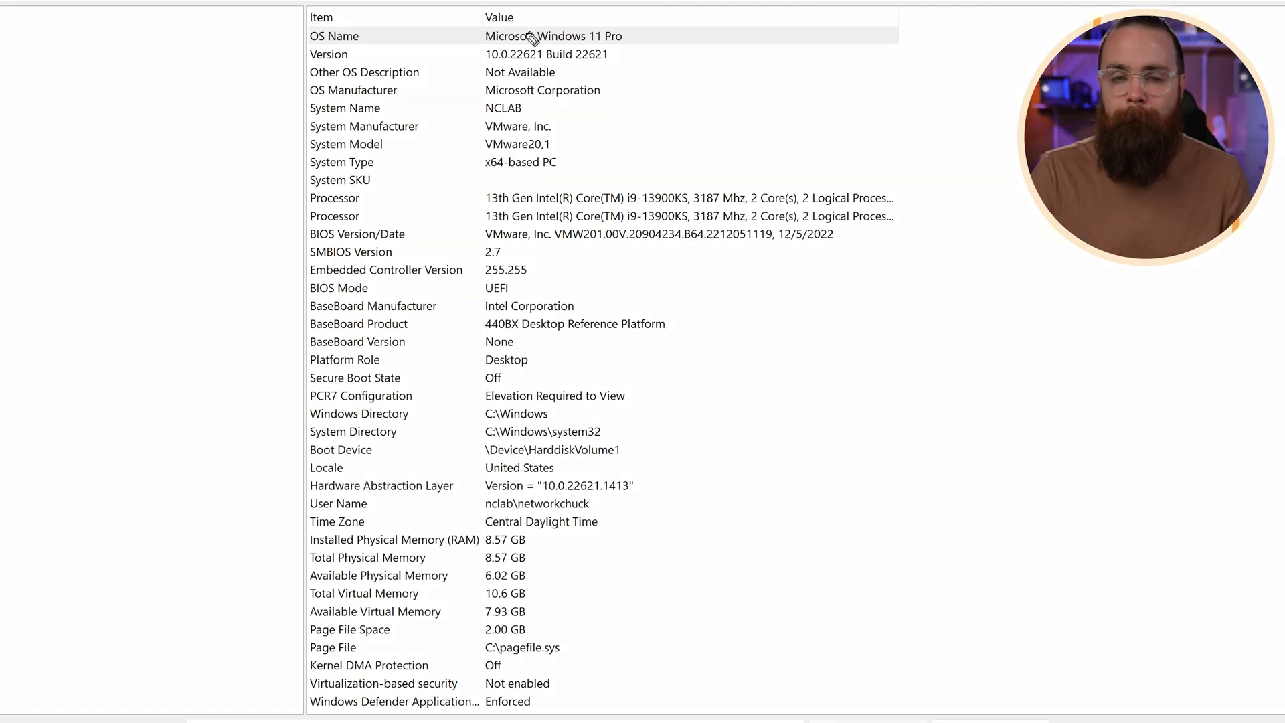
Annotate the Windows 11 Pro OS name, system type and memory rows, then clear the annotations
{"action": "left_click_drag", "start_coordinate": [530, 22], "coordinate": [507, 65]}
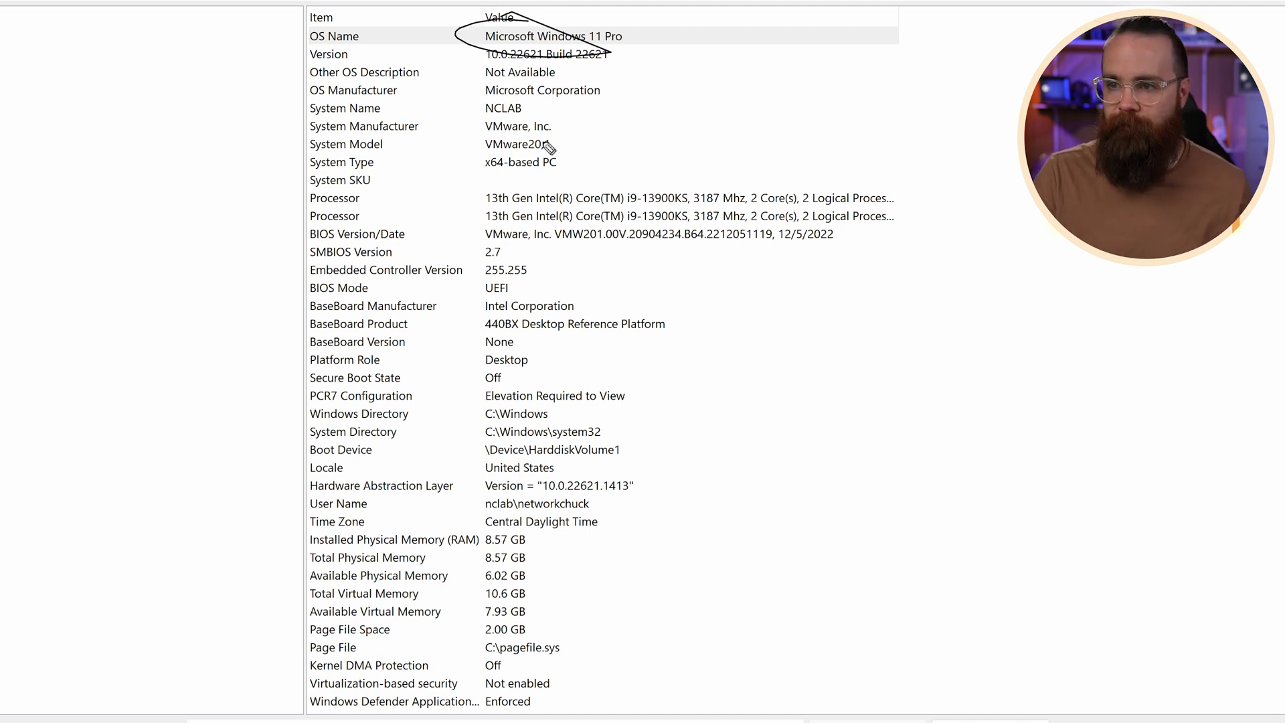
{"action": "mouse_move", "coordinate": [668, 116]}
{"action": "left_mouse_down"}
{"action": "mouse_move", "coordinate": [583, 179]}
{"action": "mouse_move", "coordinate": [595, 177]}
{"action": "left_mouse_up"}
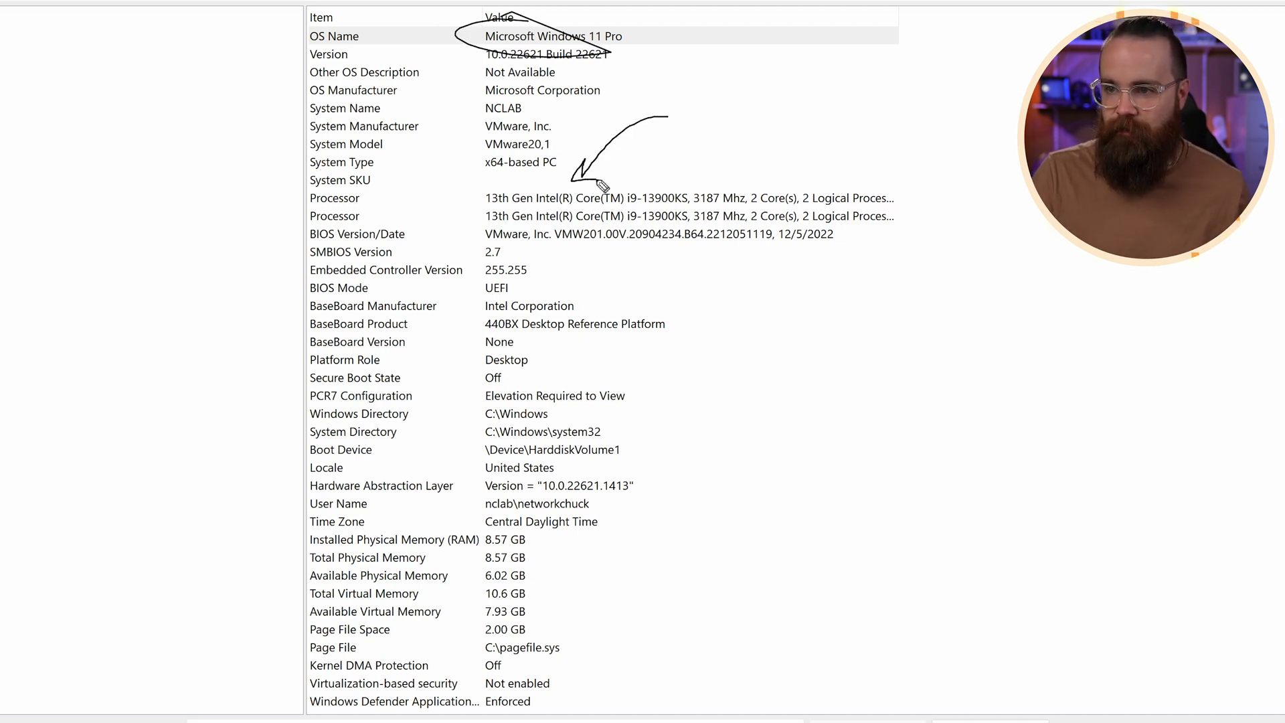
{"action": "mouse_move", "coordinate": [297, 530]}
{"action": "left_mouse_down"}
{"action": "mouse_move", "coordinate": [298, 659]}
{"action": "mouse_move", "coordinate": [492, 661]}
{"action": "mouse_move", "coordinate": [576, 568]}
{"action": "mouse_move", "coordinate": [502, 522]}
{"action": "mouse_move", "coordinate": [296, 534]}
{"action": "left_mouse_up"}
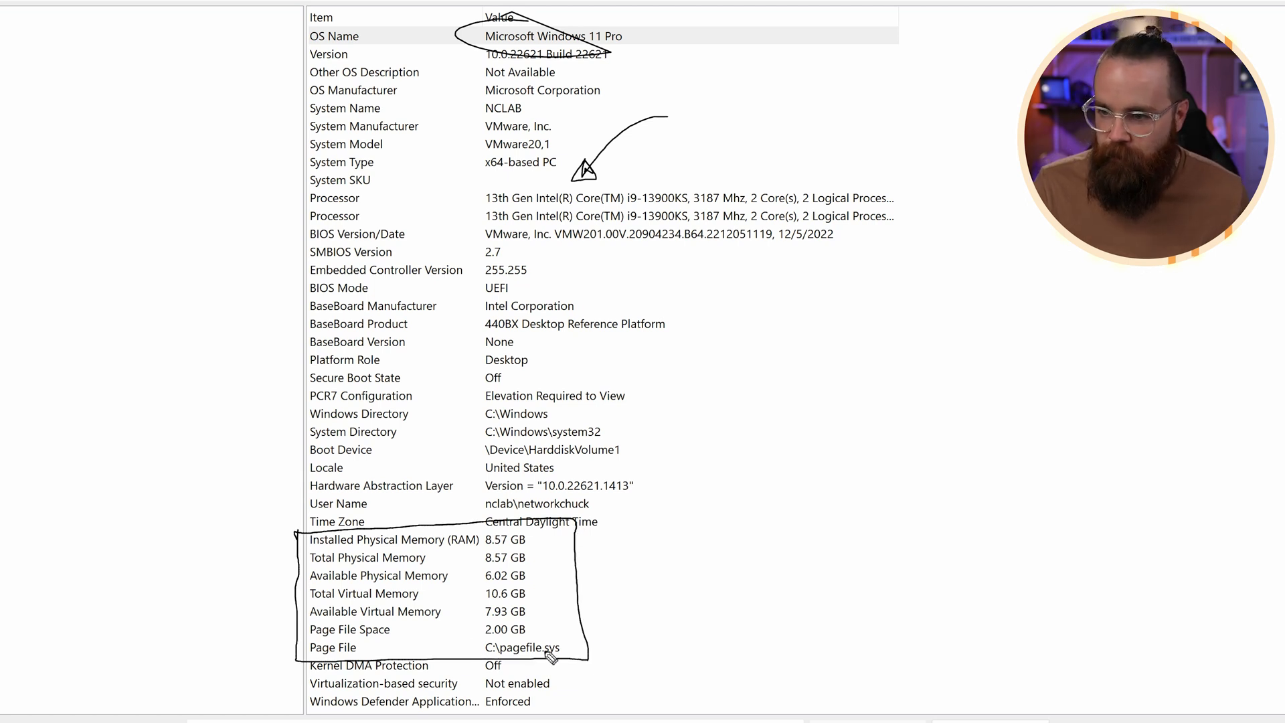
{"action": "key", "text": "Escape"}
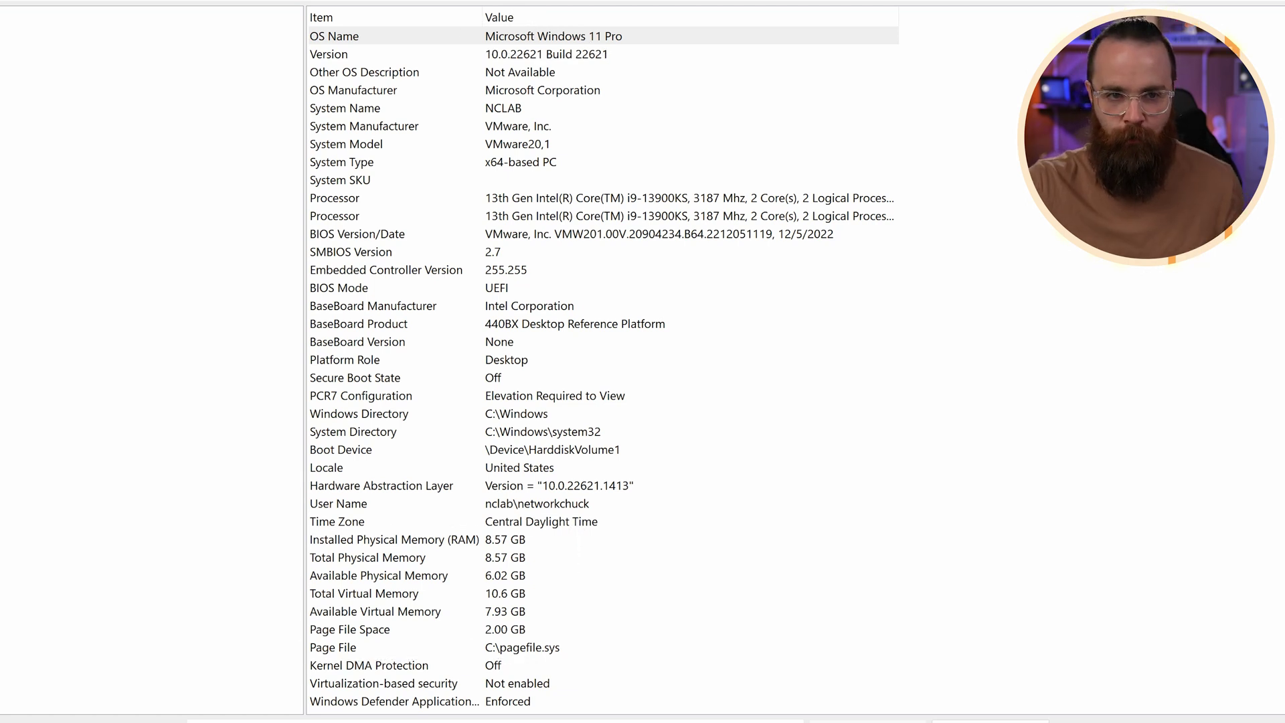
Point out the Windows Defender, Boot Device and System Summary entries further down, then clear annotations
{"action": "scroll", "coordinate": [604, 366], "scroll_direction": "down", "scroll_amount": 1}
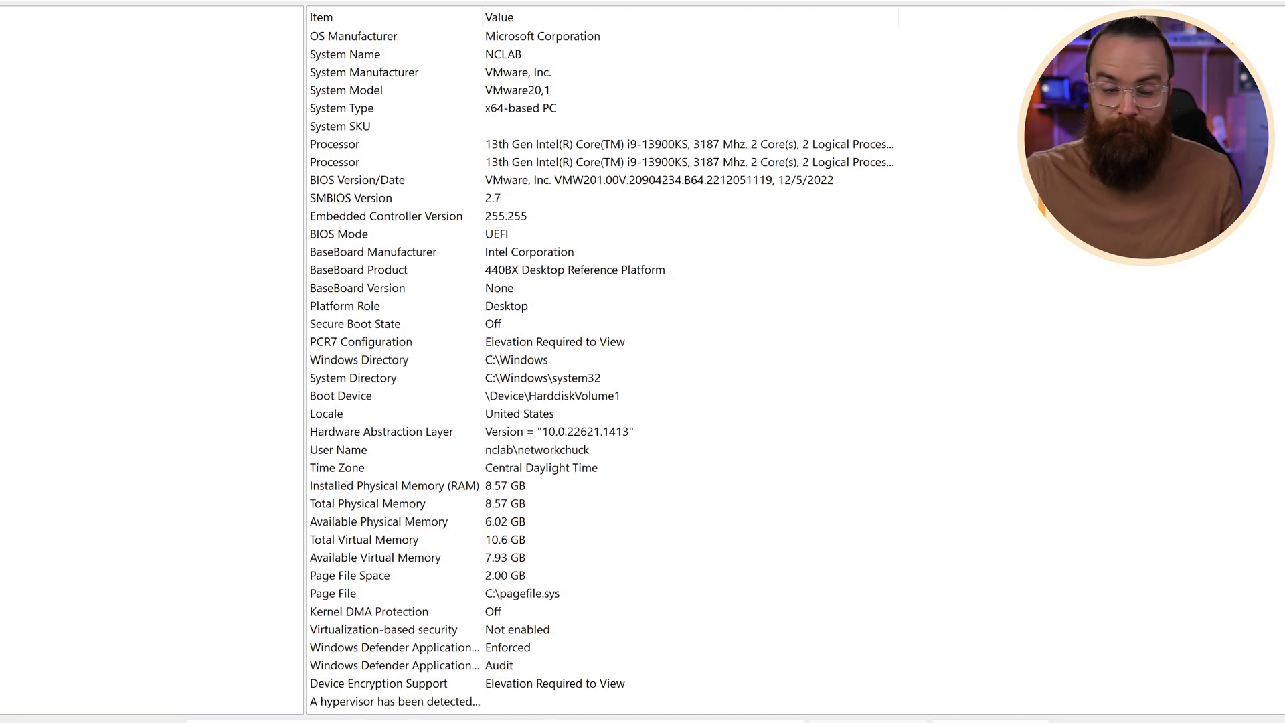
{"action": "mouse_move", "coordinate": [256, 587]}
{"action": "left_mouse_down"}
{"action": "mouse_move", "coordinate": [304, 647]}
{"action": "mouse_move", "coordinate": [278, 662]}
{"action": "left_mouse_up"}
{"action": "left_click_drag", "start_coordinate": [336, 389], "coordinate": [413, 396]}
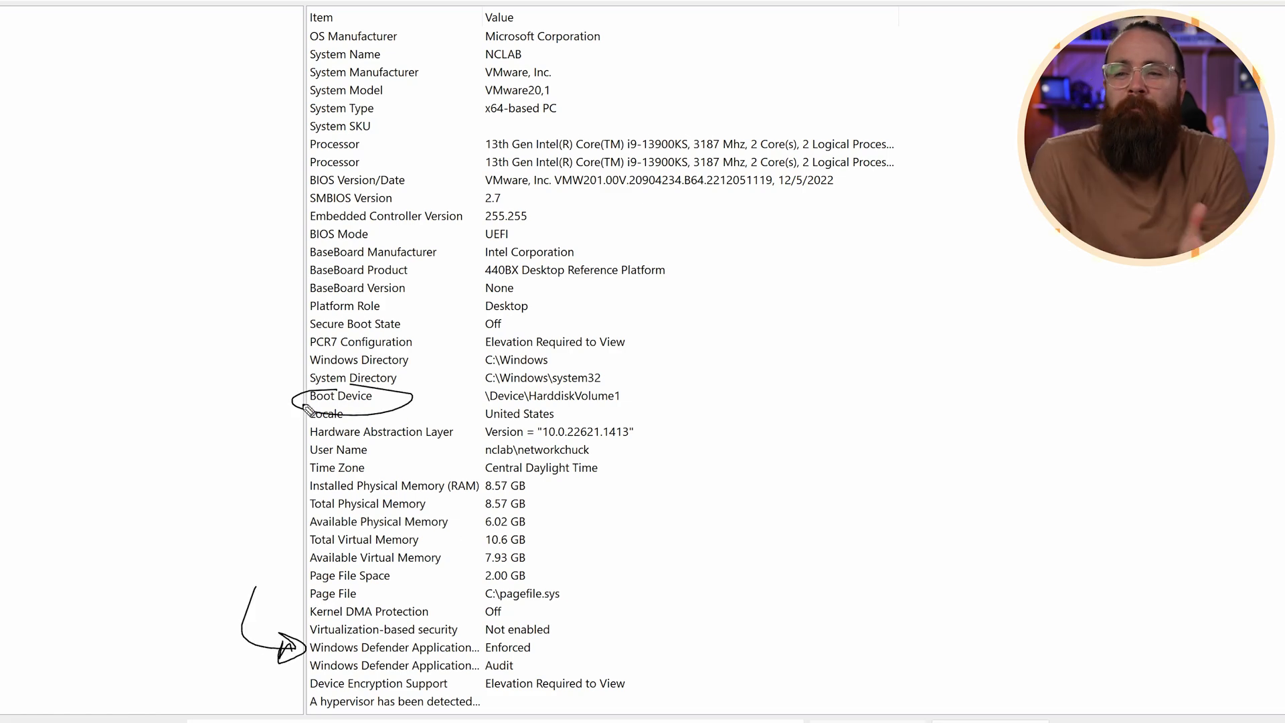
{"action": "left_click_drag", "start_coordinate": [234, 98], "coordinate": [149, 81]}
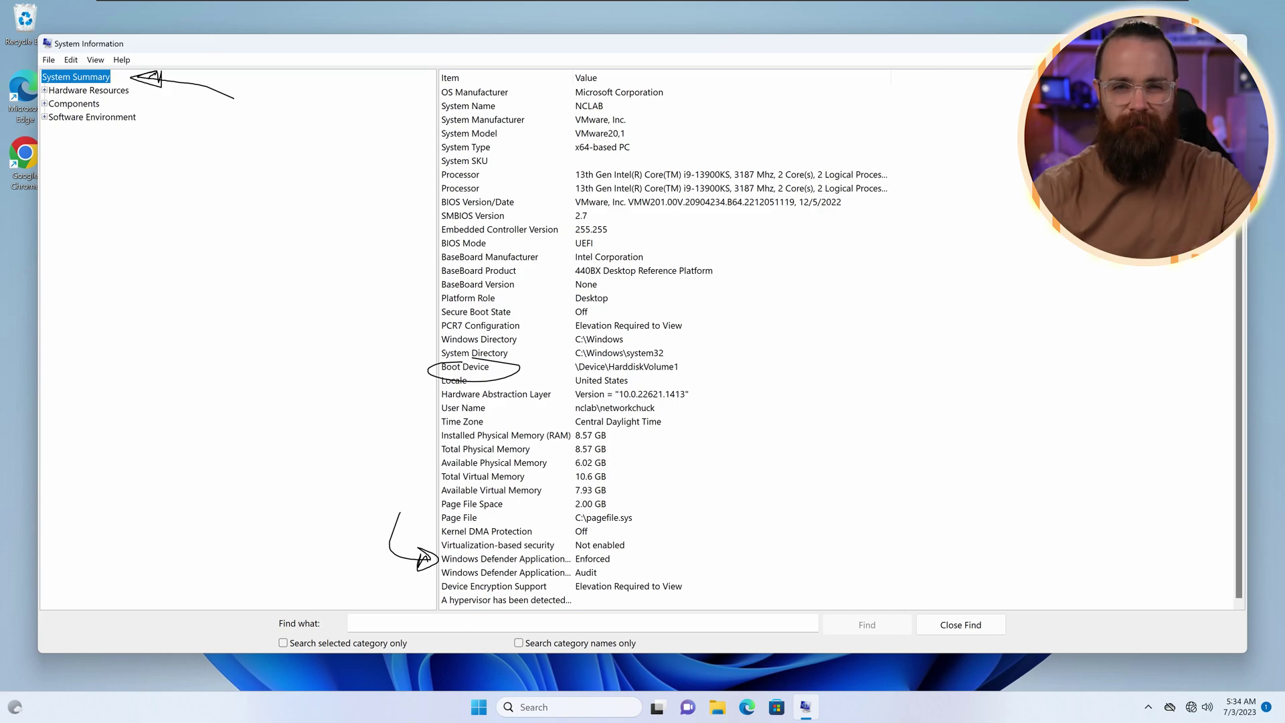
{"action": "key", "text": "Escape"}
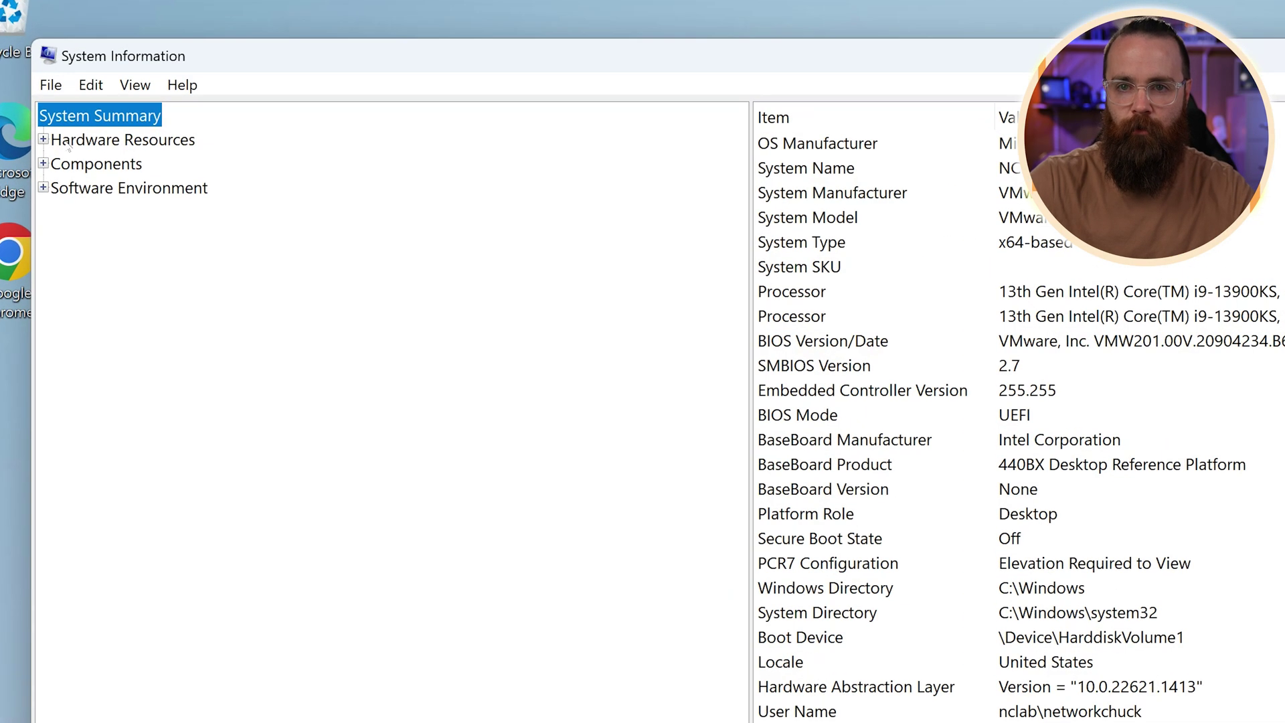
Browse Hardware Resources' Conflicts/Sharing, DMA and Memory pages, then collapse the category
{"action": "left_click", "coordinate": [43, 139]}
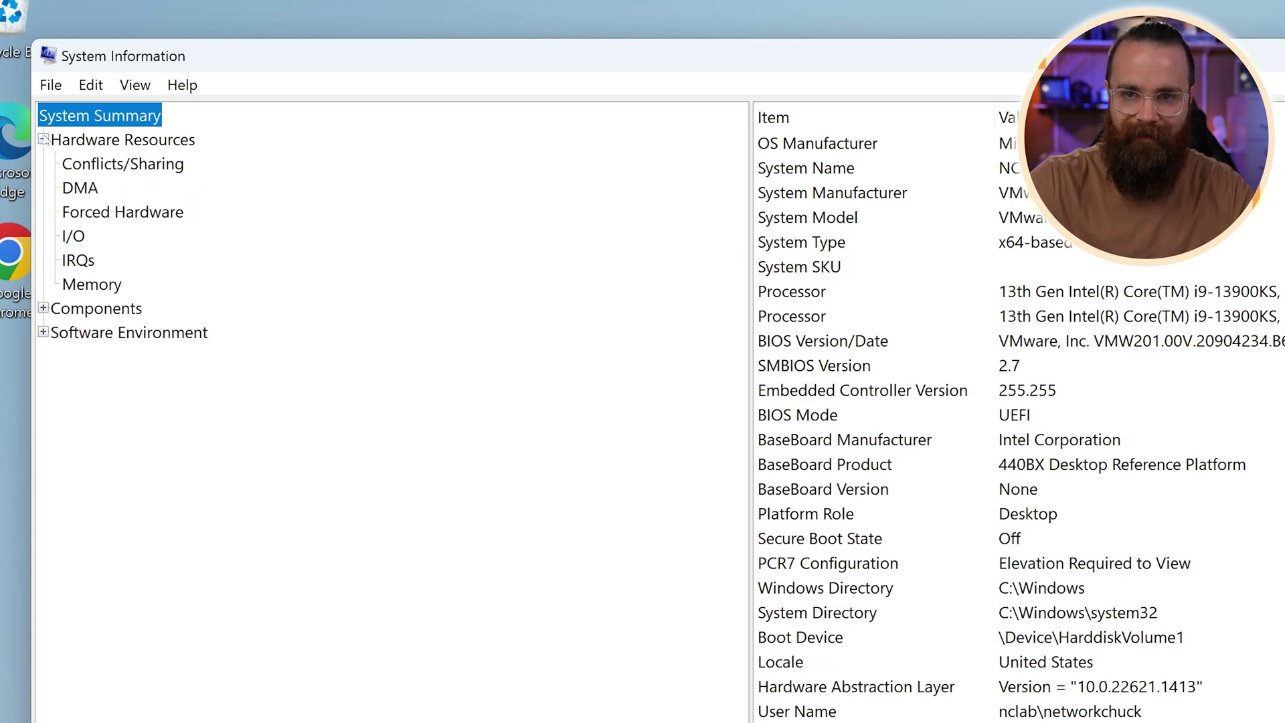
{"action": "left_click", "coordinate": [132, 173]}
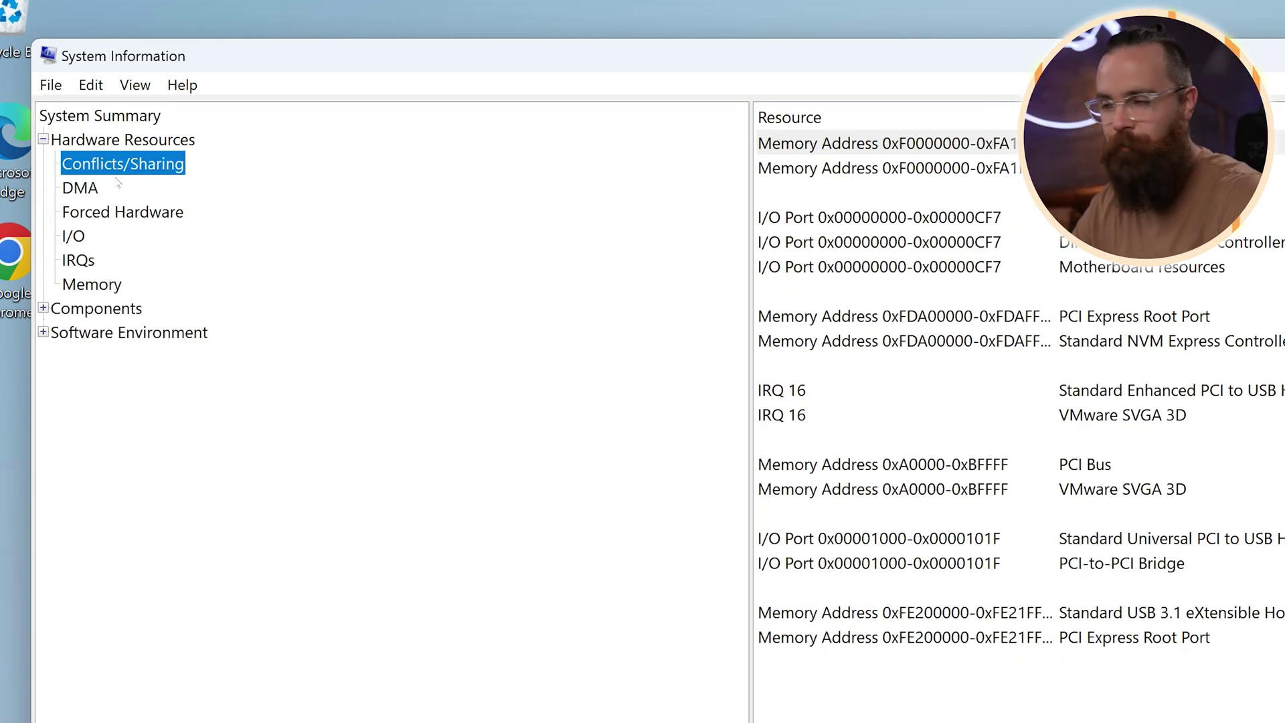
{"action": "left_click", "coordinate": [79, 190]}
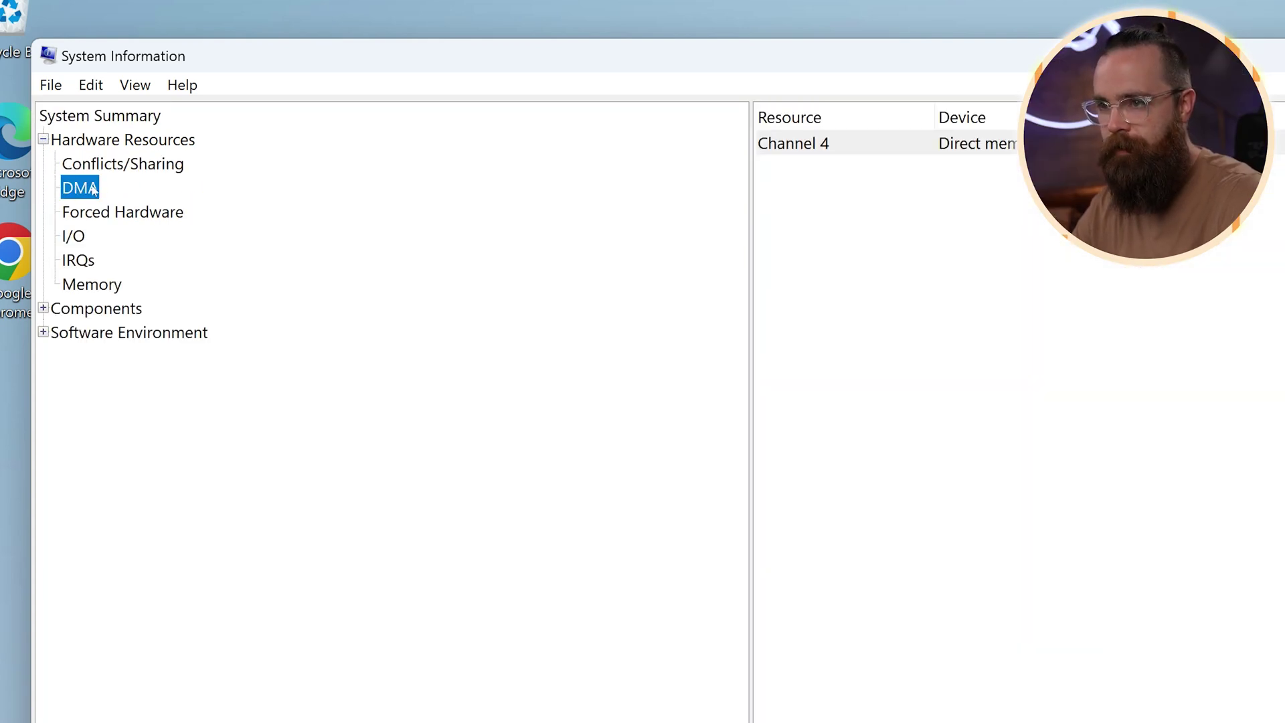
{"action": "left_click", "coordinate": [92, 284]}
{"action": "left_click", "coordinate": [42, 139]}
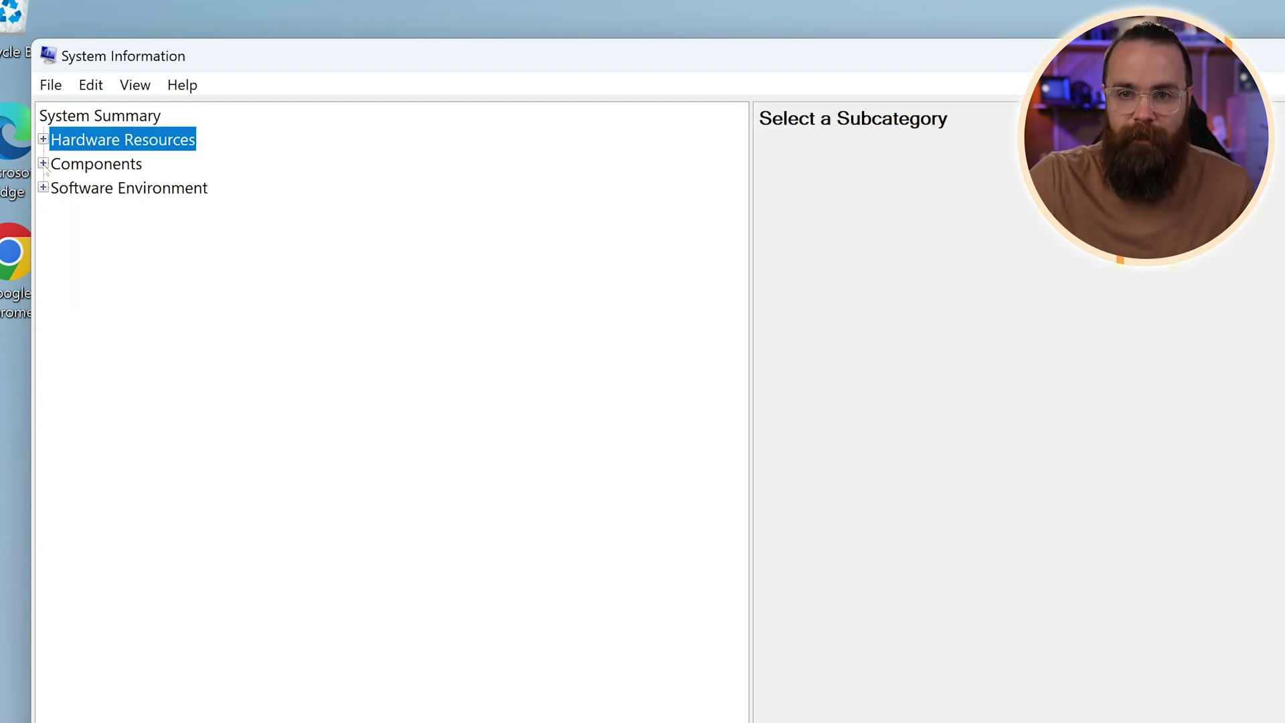
Review Components' audio and video codecs, CD-ROM, Sound Device and the 3840 x 2160 Display resolution
{"action": "left_click", "coordinate": [43, 164]}
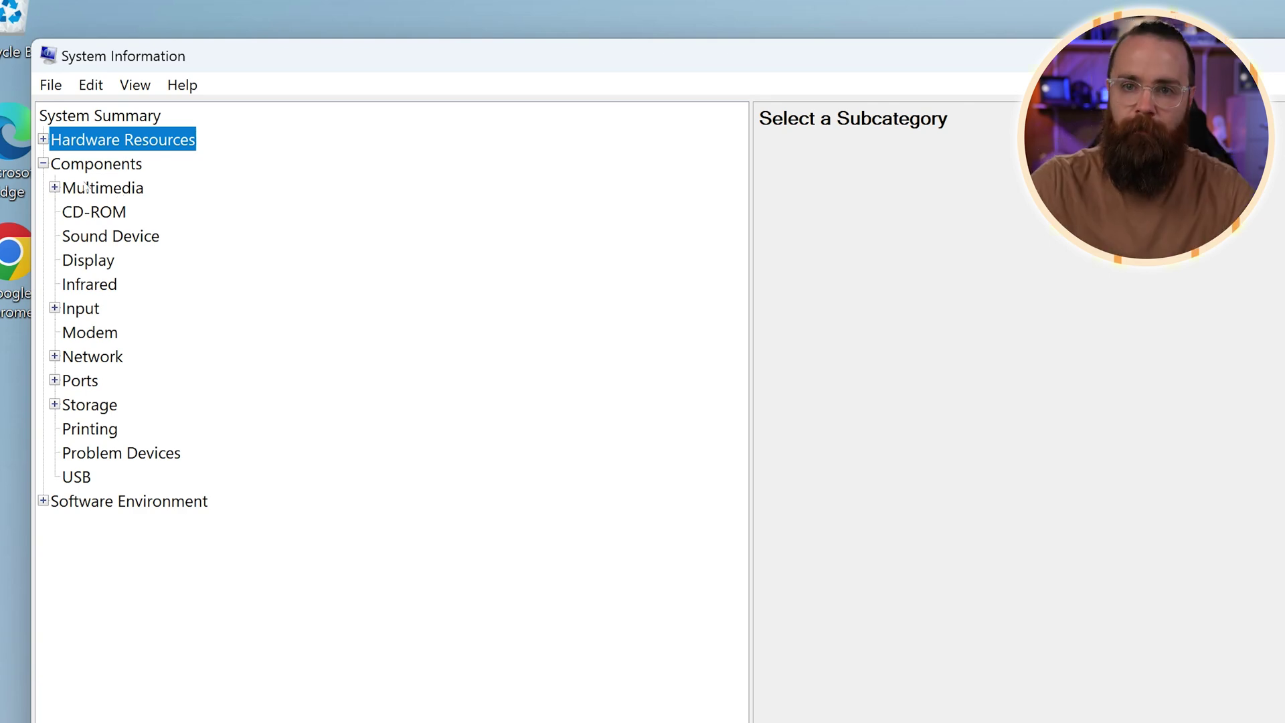
{"action": "left_click", "coordinate": [55, 187]}
{"action": "left_click", "coordinate": [115, 213]}
{"action": "left_click", "coordinate": [128, 239]}
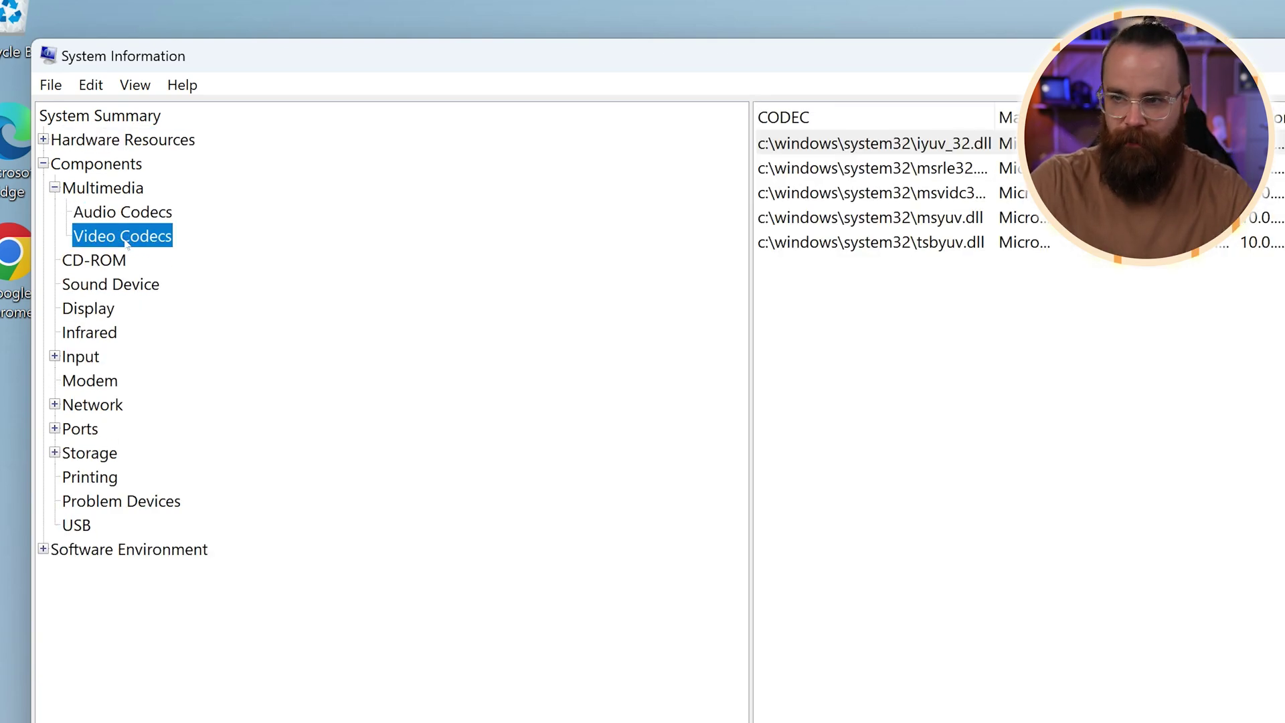
{"action": "left_click", "coordinate": [55, 188]}
{"action": "left_click", "coordinate": [79, 212]}
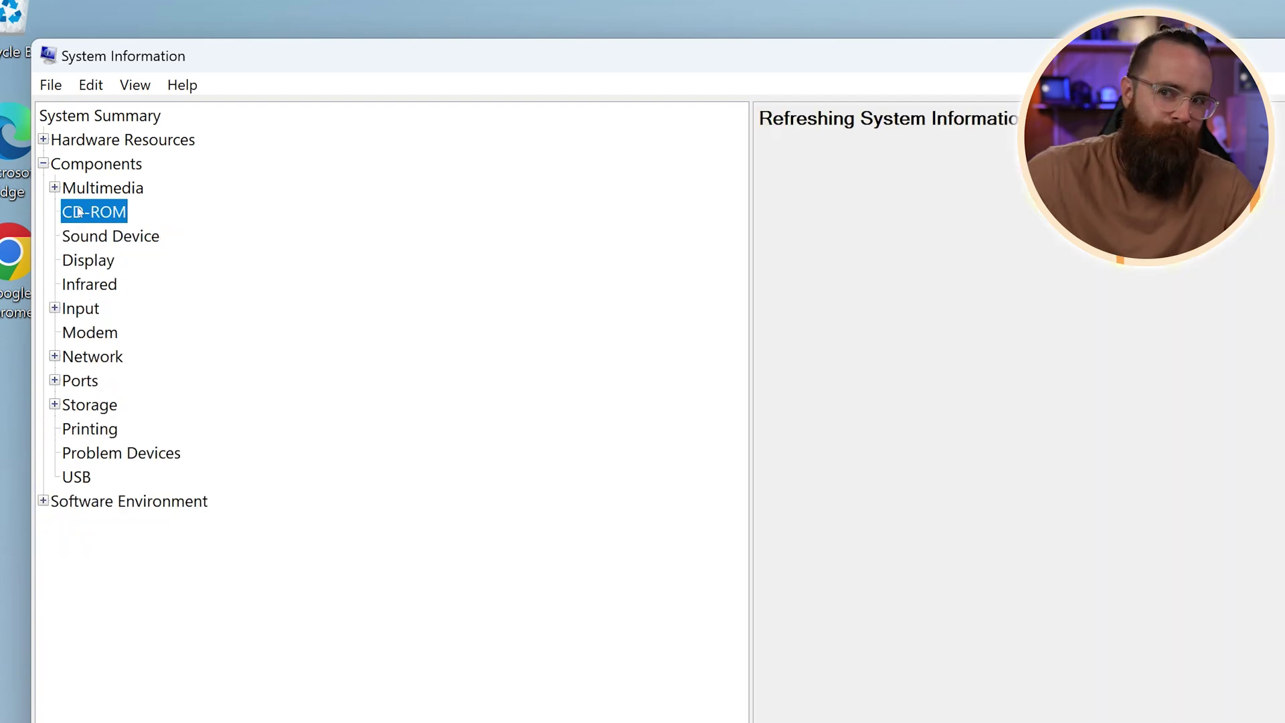
{"action": "left_click", "coordinate": [97, 237]}
{"action": "left_click", "coordinate": [93, 261]}
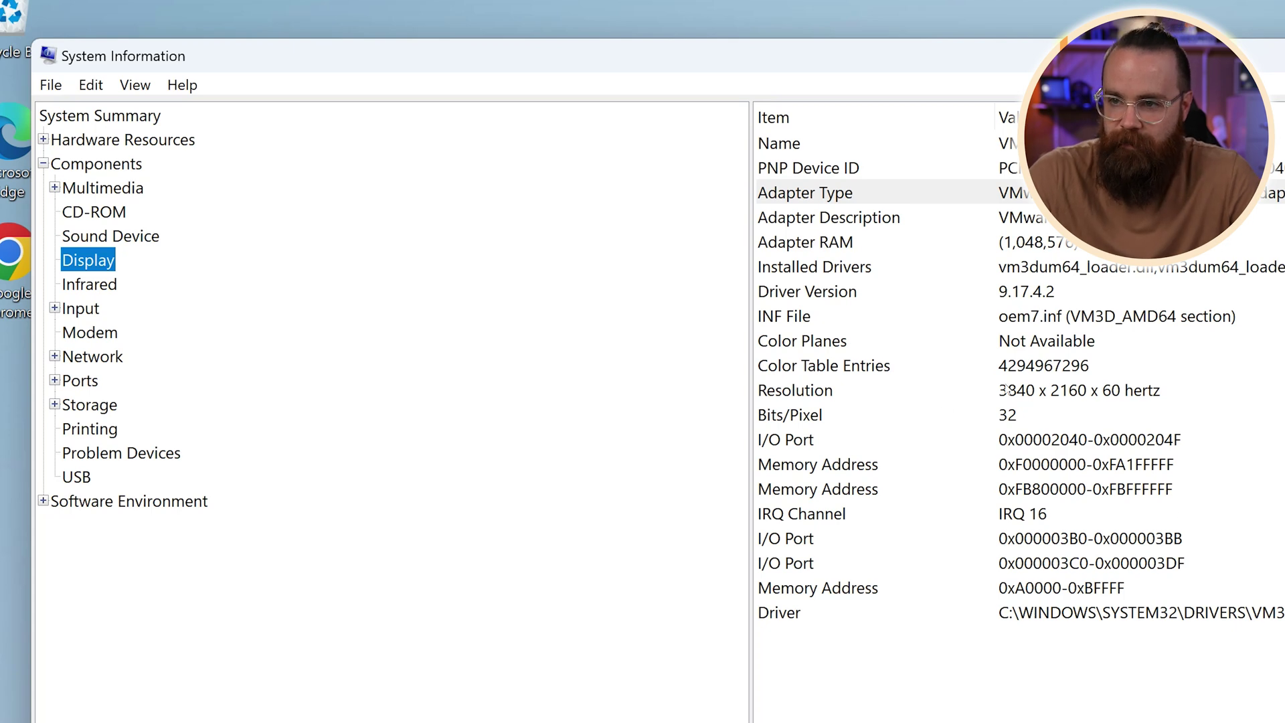
{"action": "left_click", "coordinate": [1005, 389]}
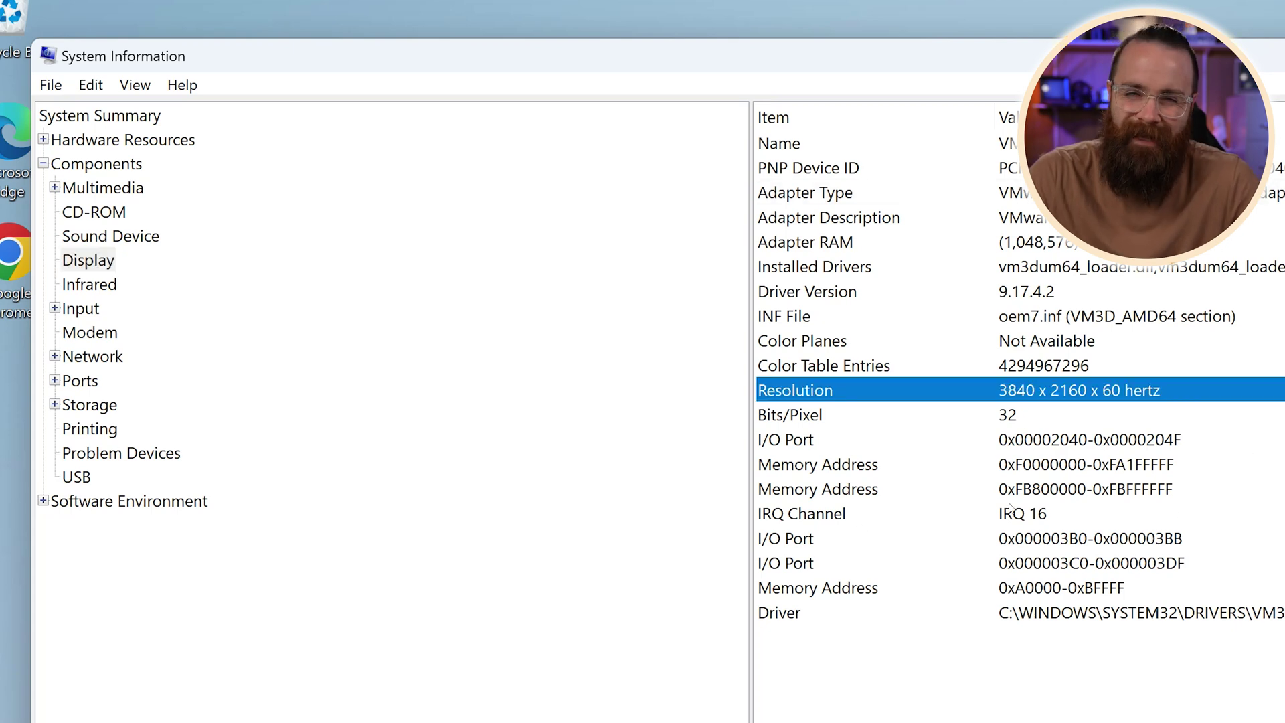
View the Infrared, Input Keyboard and Pointing Device details, then expand Network
{"action": "left_click", "coordinate": [97, 285]}
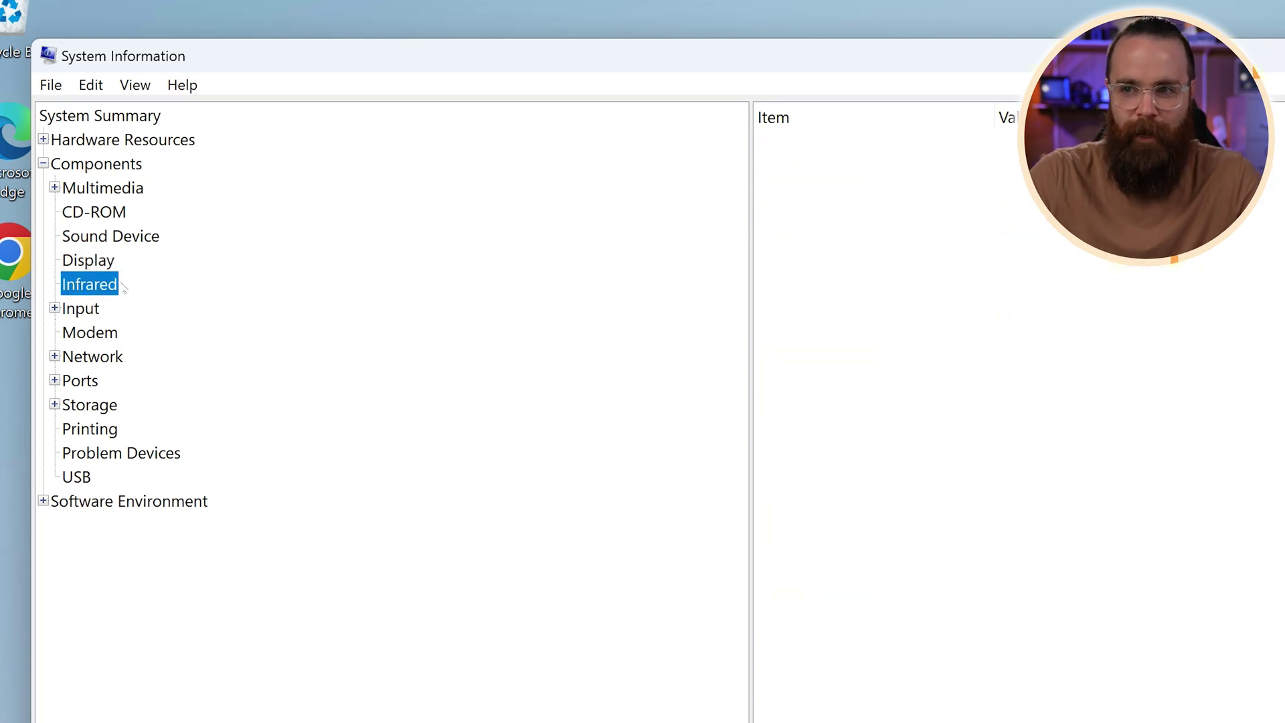
{"action": "left_click", "coordinate": [55, 308]}
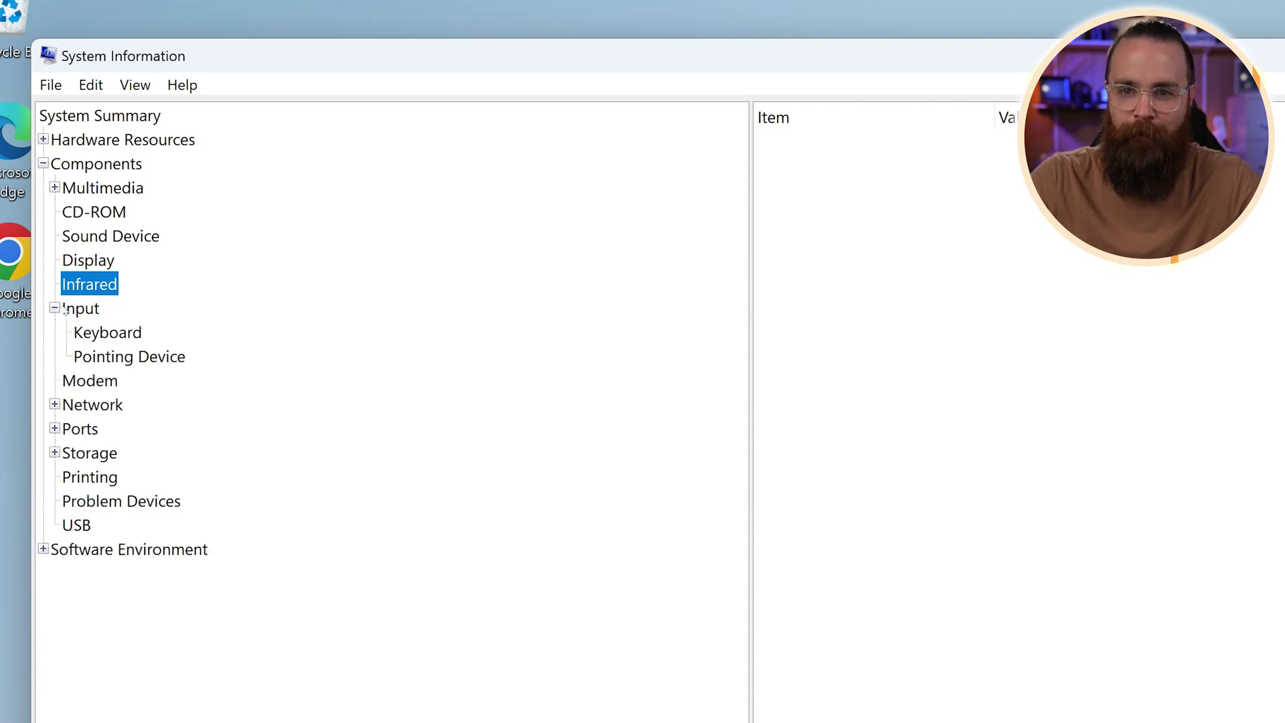
{"action": "left_click", "coordinate": [97, 332]}
{"action": "left_click", "coordinate": [119, 361]}
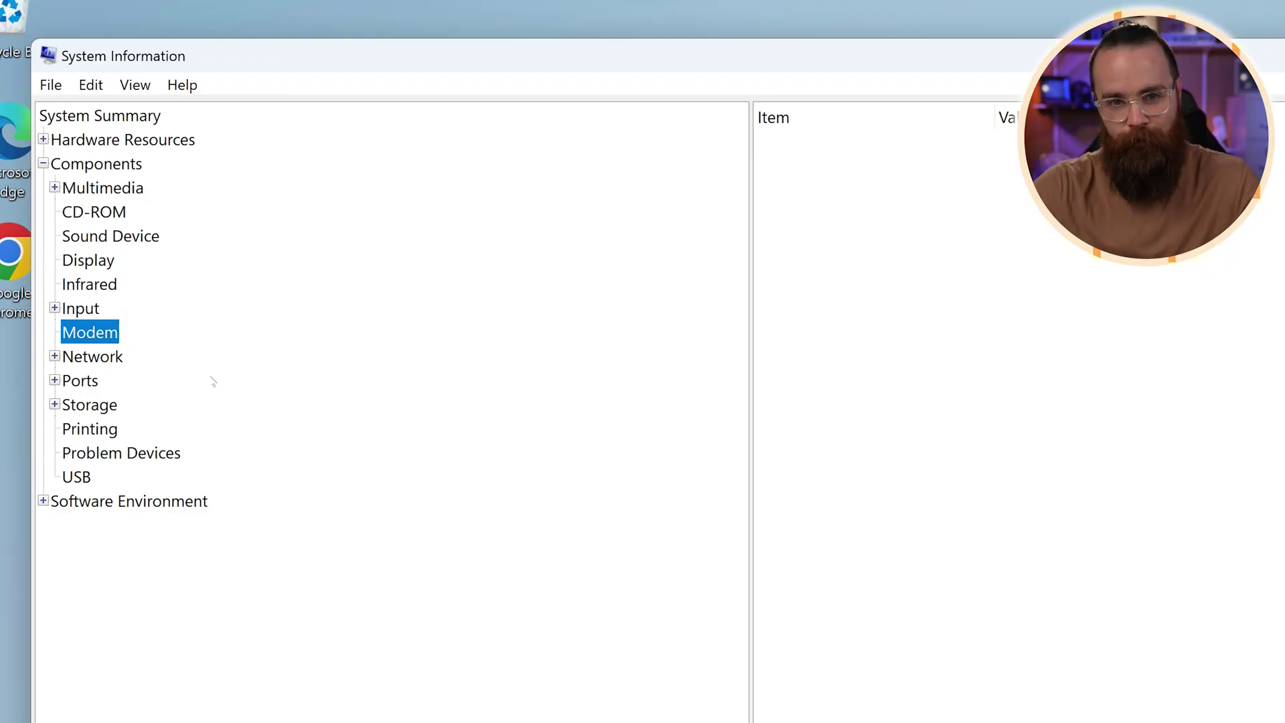
{"action": "left_click", "coordinate": [57, 357]}
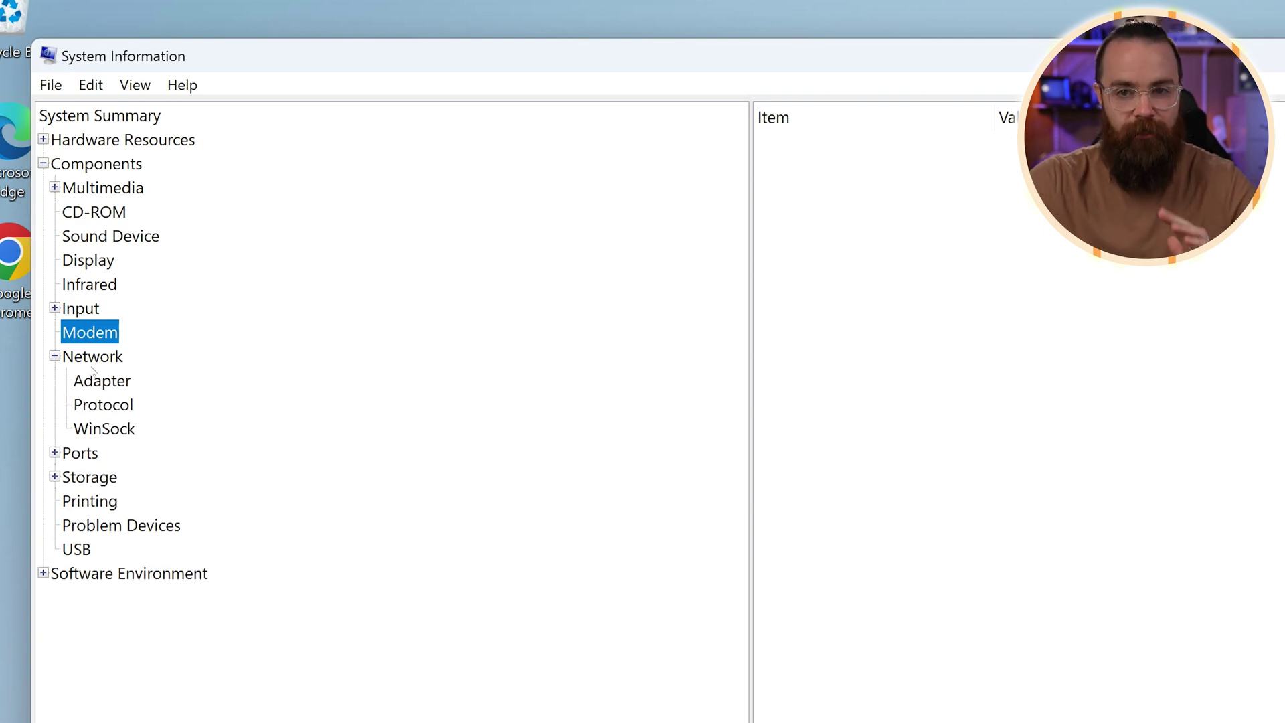
Show the Network Adapter details and select all of their rows
{"action": "left_click", "coordinate": [92, 366]}
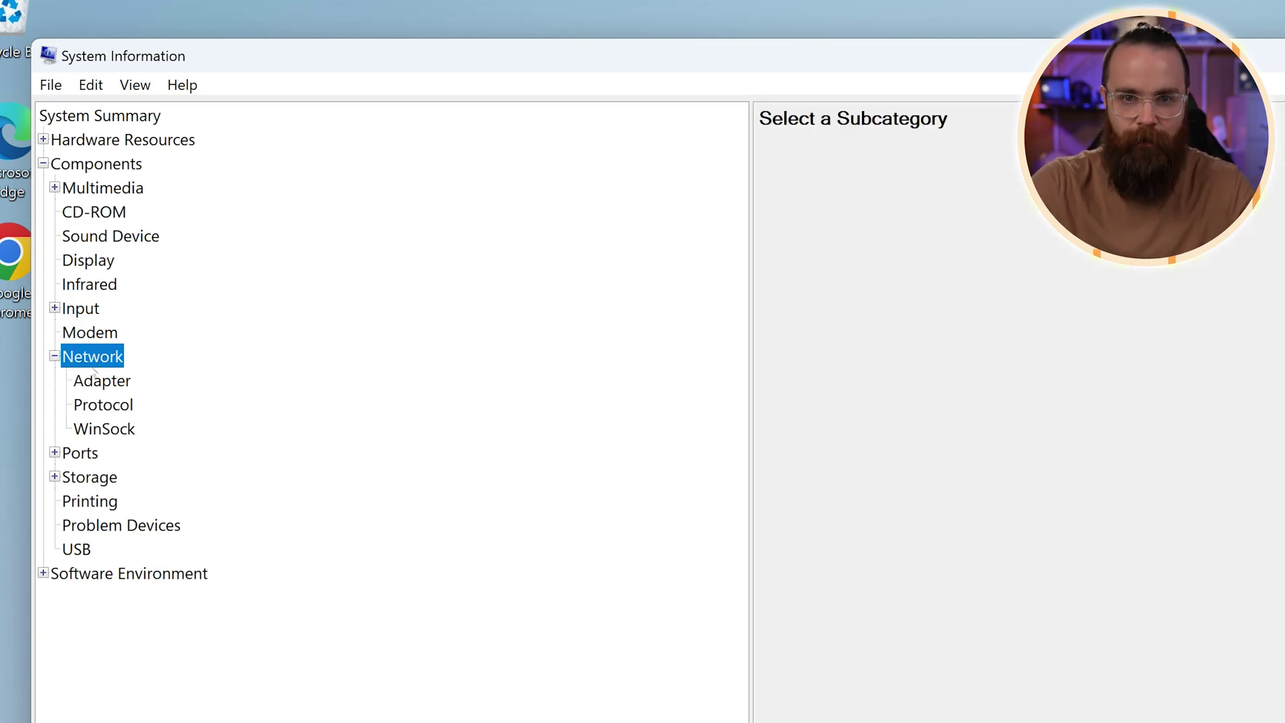
{"action": "left_click", "coordinate": [107, 382]}
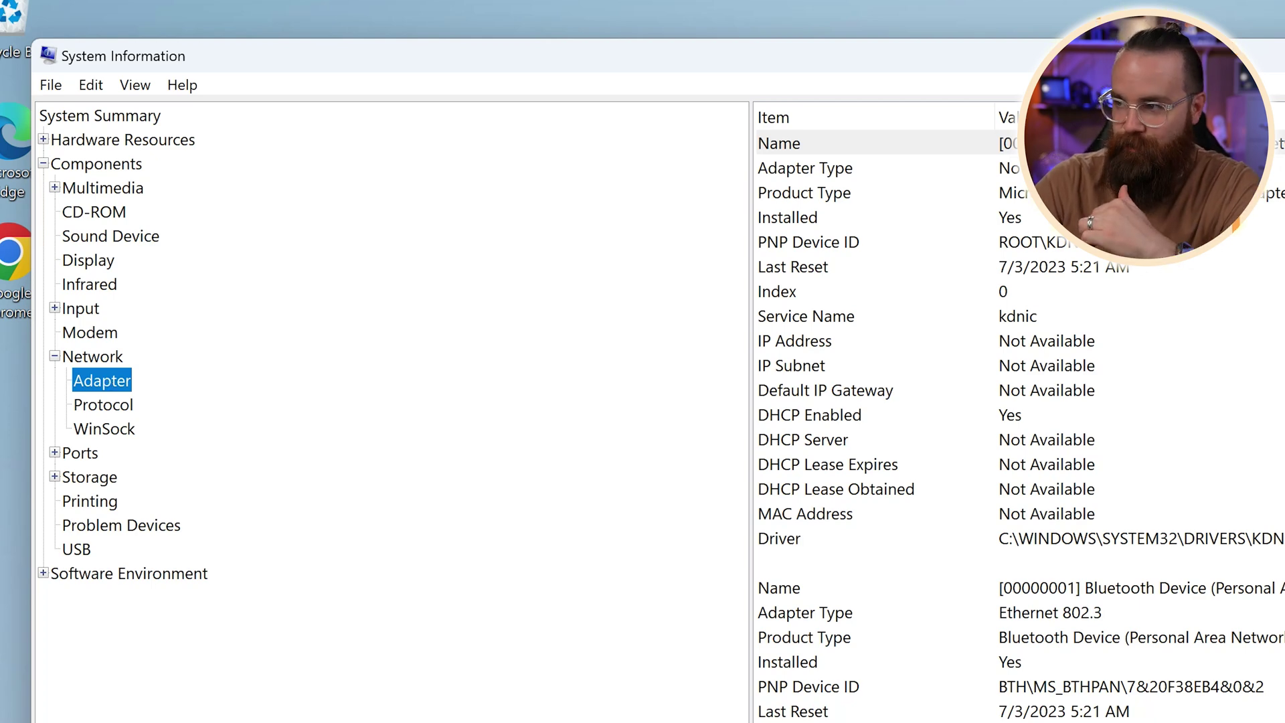
{"action": "scroll", "coordinate": [1017, 415], "scroll_direction": "down", "scroll_amount": 4}
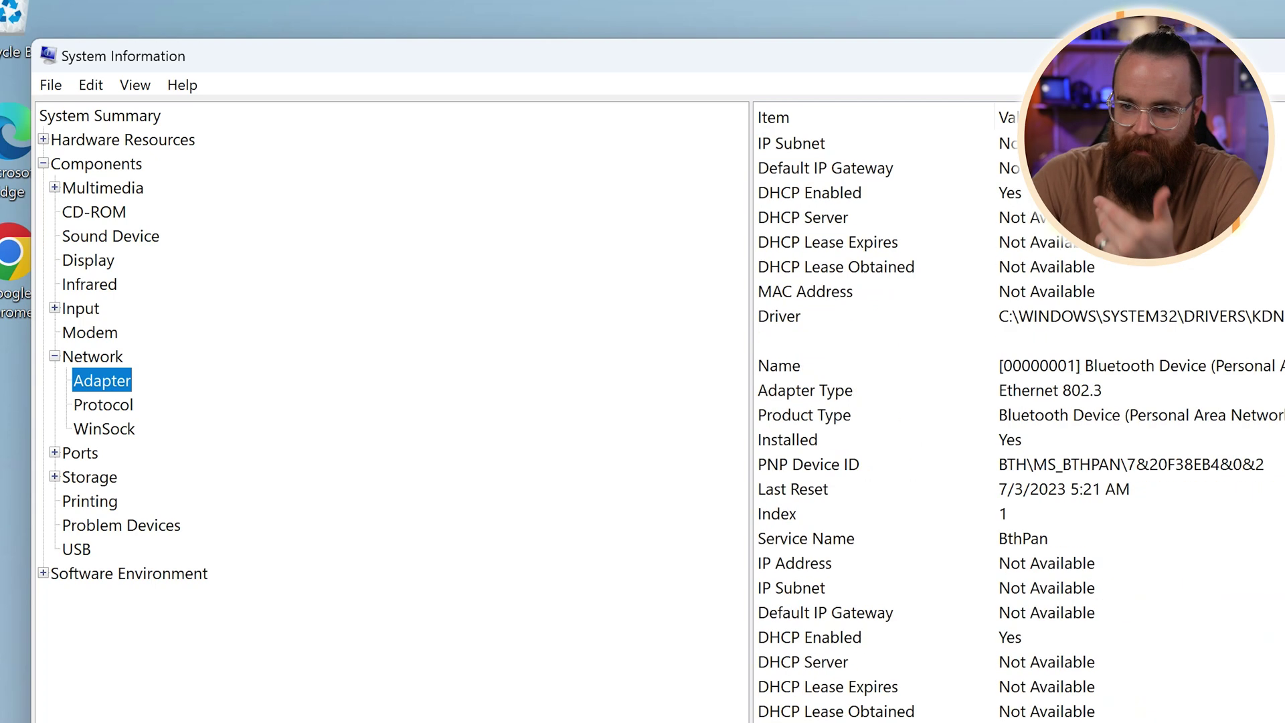
{"action": "key", "text": "Tab"}
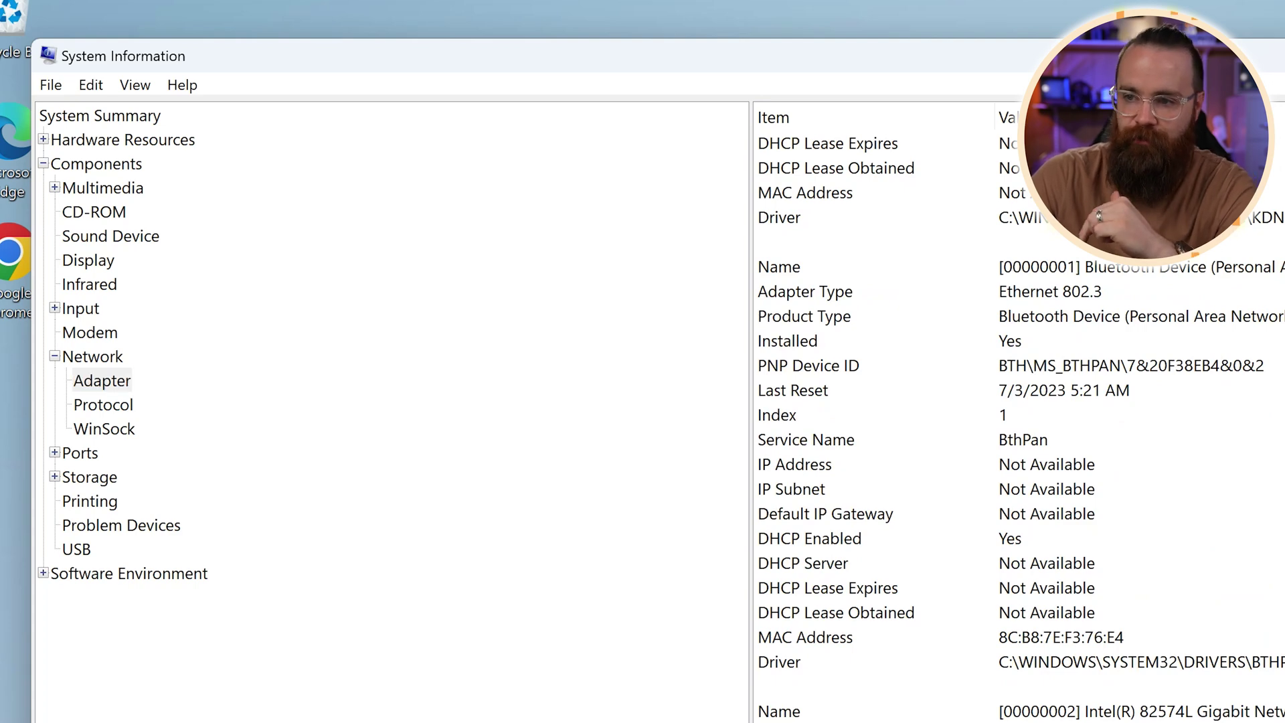
{"action": "key", "text": "ctrl+a"}
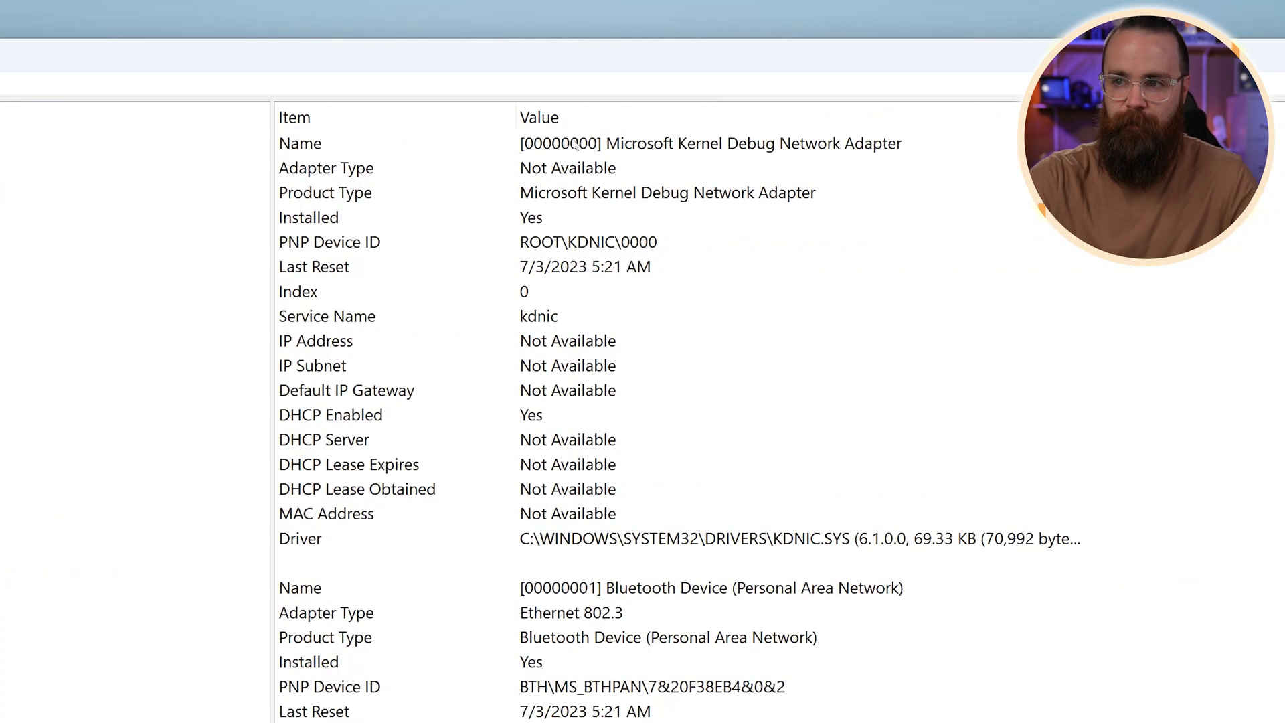
Select the first adapter's and the Bluetooth Device adapter's Name rows, then return to Adapter
{"action": "left_click", "coordinate": [574, 144]}
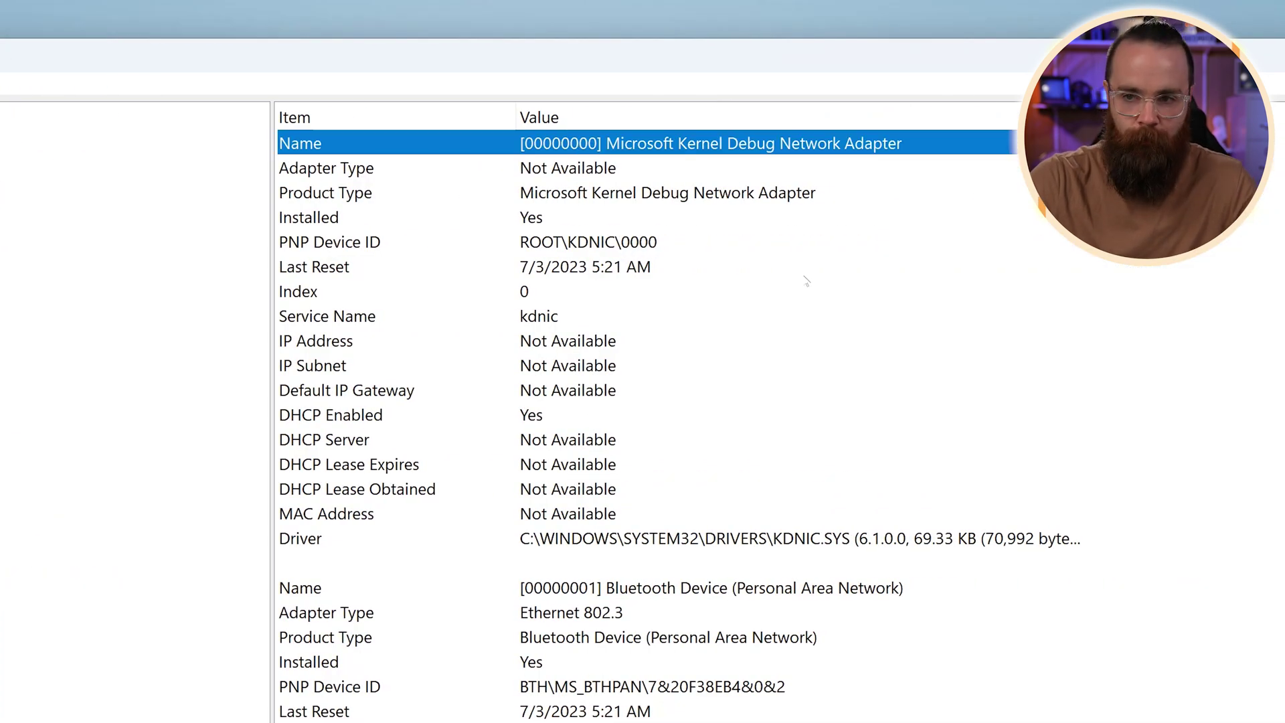
{"action": "scroll", "coordinate": [806, 280], "scroll_direction": "down", "scroll_amount": 2}
{"action": "left_click", "coordinate": [311, 447]}
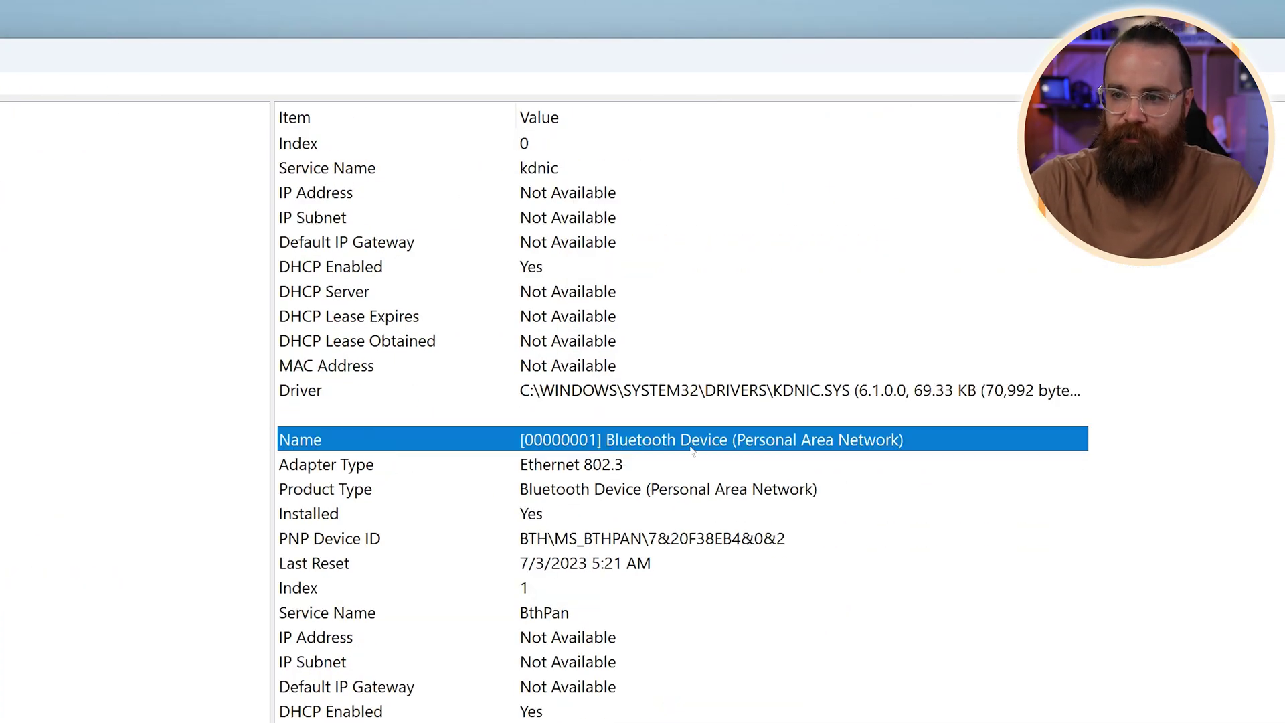
{"action": "left_click", "coordinate": [94, 382]}
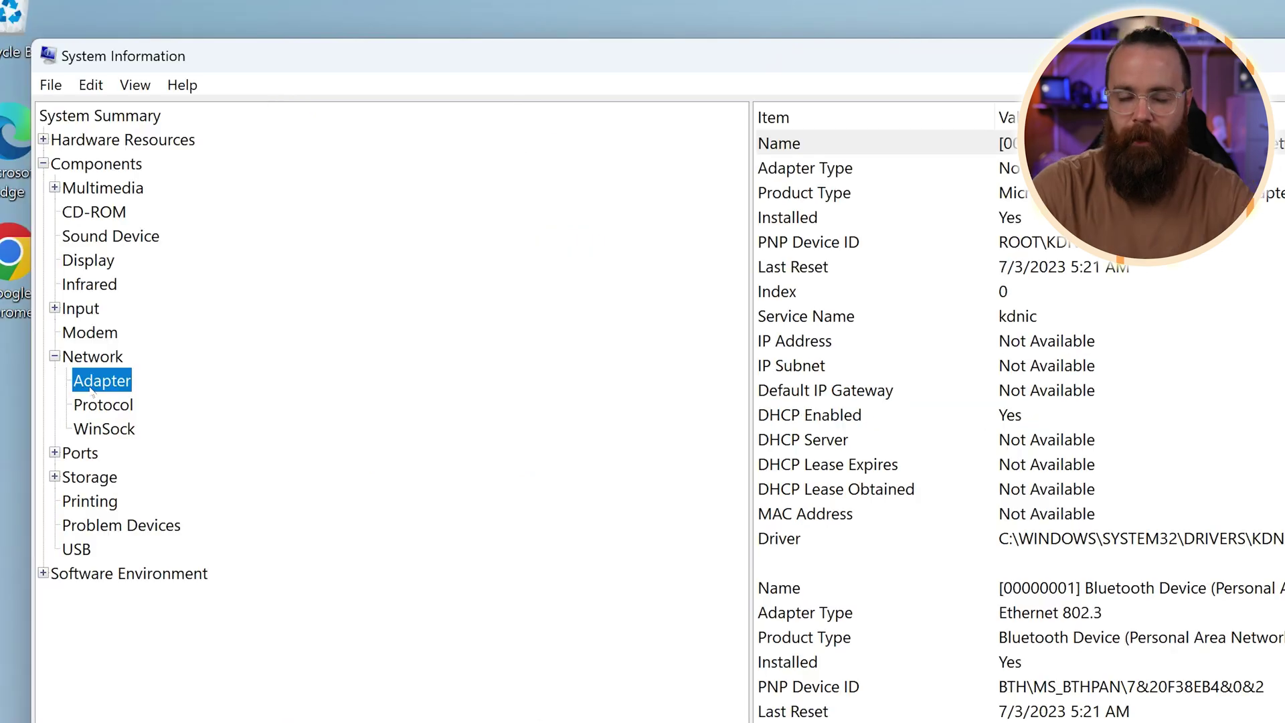
{"action": "left_click", "coordinate": [54, 452]}
Browse Parallel ports, Storage Drives, Disks and SCSI, Printing, Problem Devices and USB pages
{"action": "left_click", "coordinate": [93, 501]}
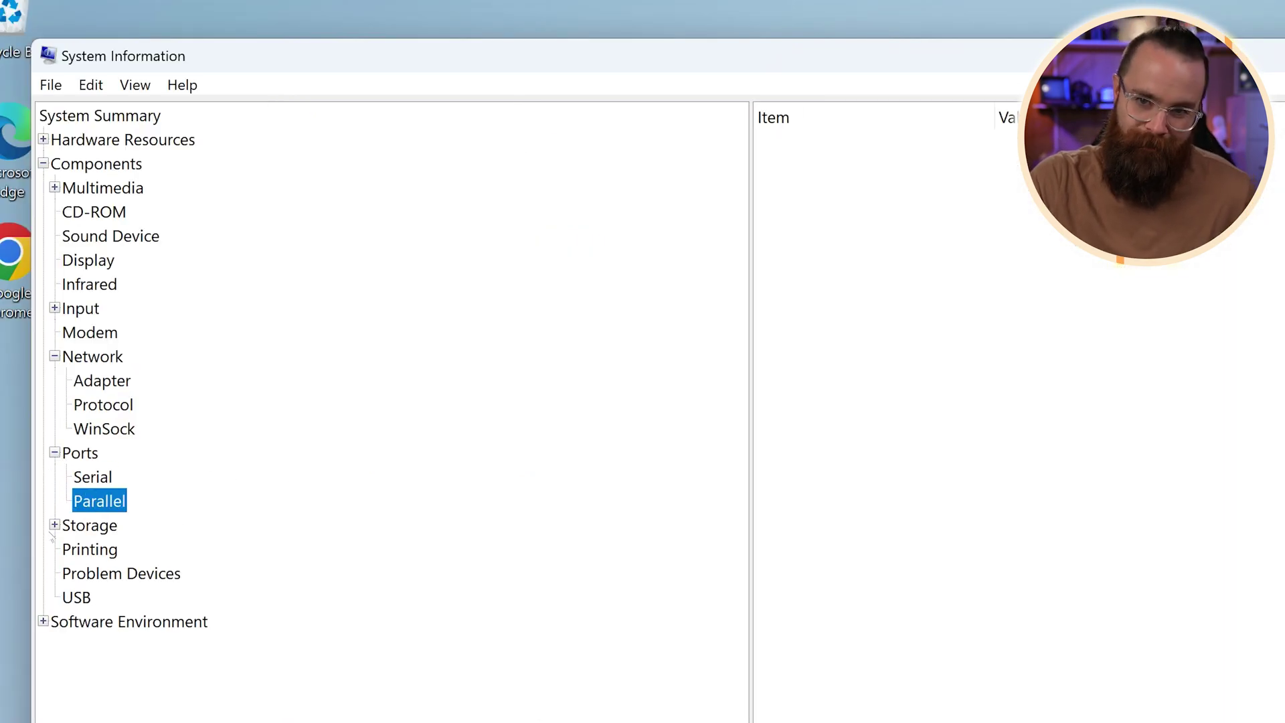
{"action": "left_click", "coordinate": [55, 525]}
{"action": "left_click", "coordinate": [95, 549]}
{"action": "left_click", "coordinate": [92, 573]}
{"action": "left_click", "coordinate": [89, 596]}
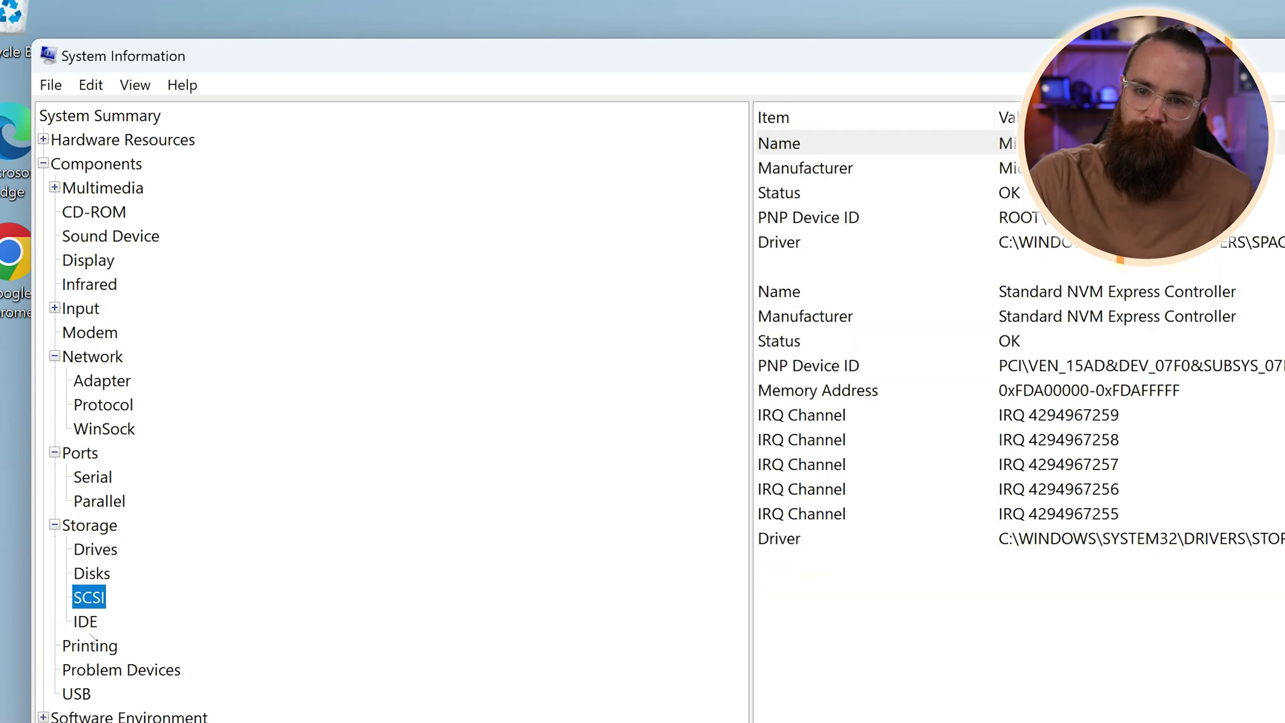
{"action": "left_click", "coordinate": [89, 645]}
{"action": "left_click", "coordinate": [120, 669]}
{"action": "left_click", "coordinate": [77, 694]}
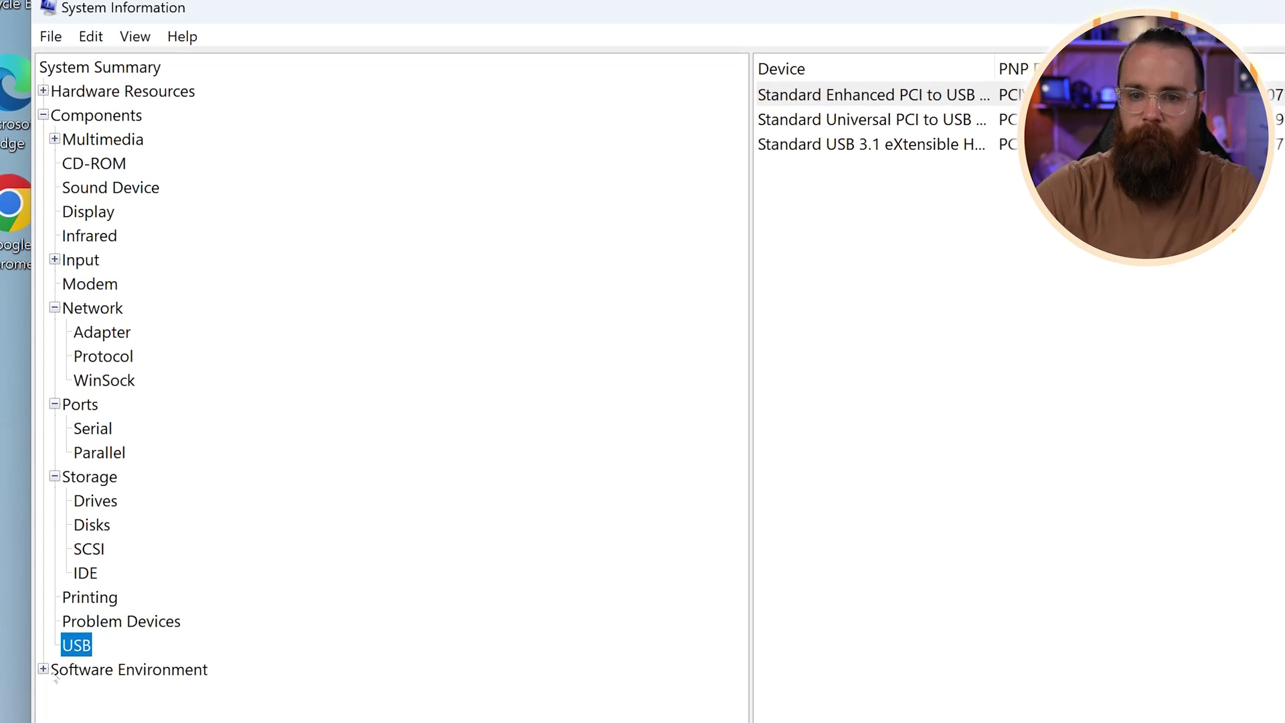
Browse Software Environment's System Drivers, Print Jobs, Environment Variables, Running Tasks, Startup Programs and Windows Error Reporting, then focus Find what
{"action": "left_click", "coordinate": [44, 670]}
{"action": "left_click", "coordinate": [117, 285]}
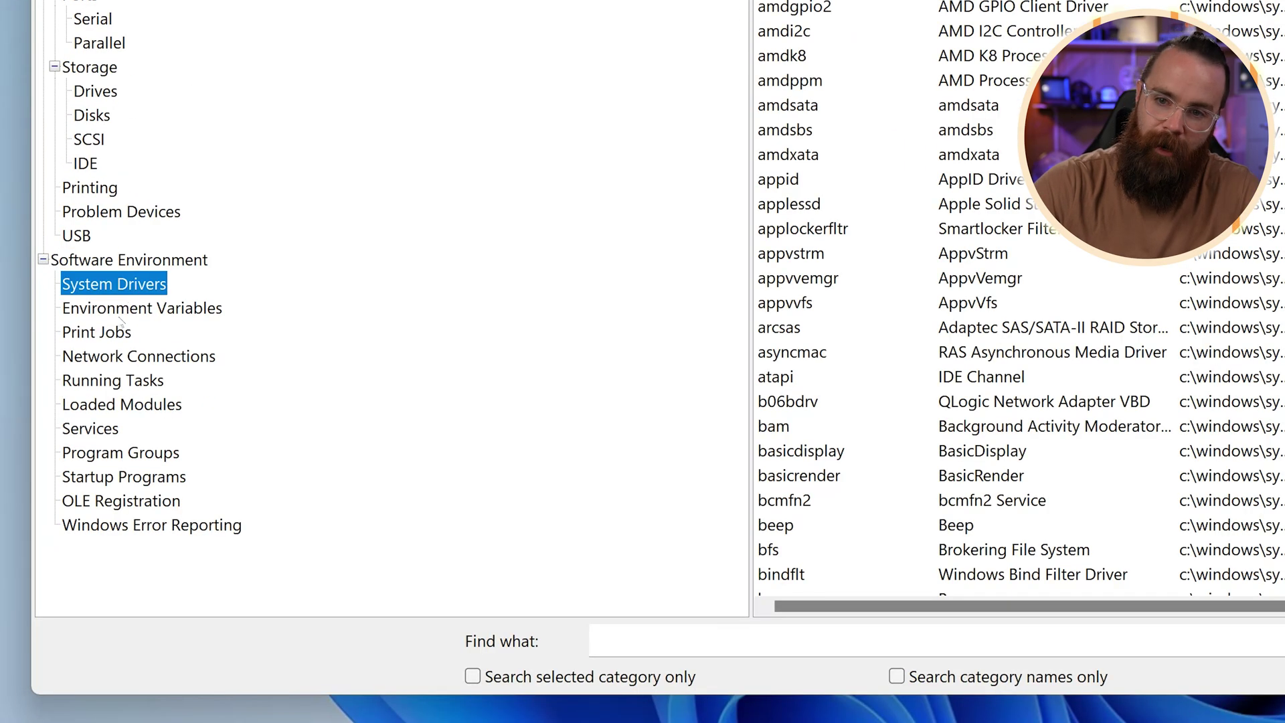
{"action": "left_click", "coordinate": [104, 333]}
{"action": "key", "text": "Up"}
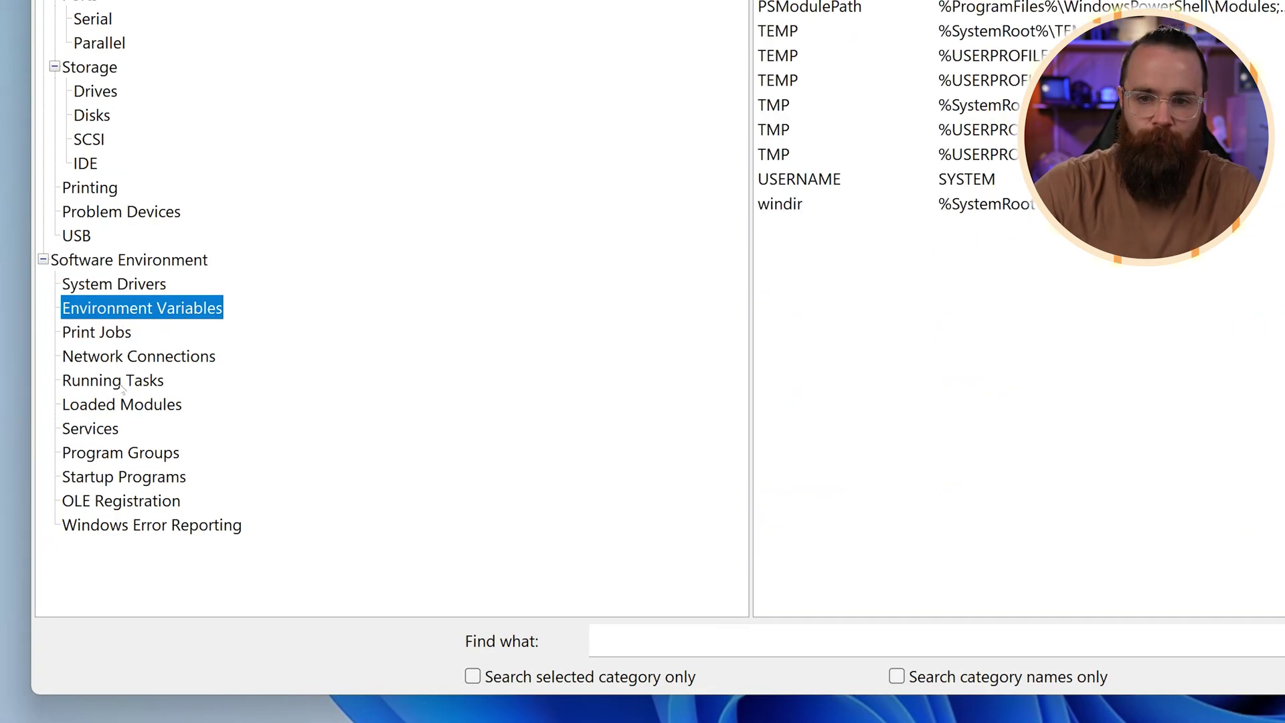
{"action": "left_click", "coordinate": [123, 387]}
{"action": "left_click", "coordinate": [140, 476]}
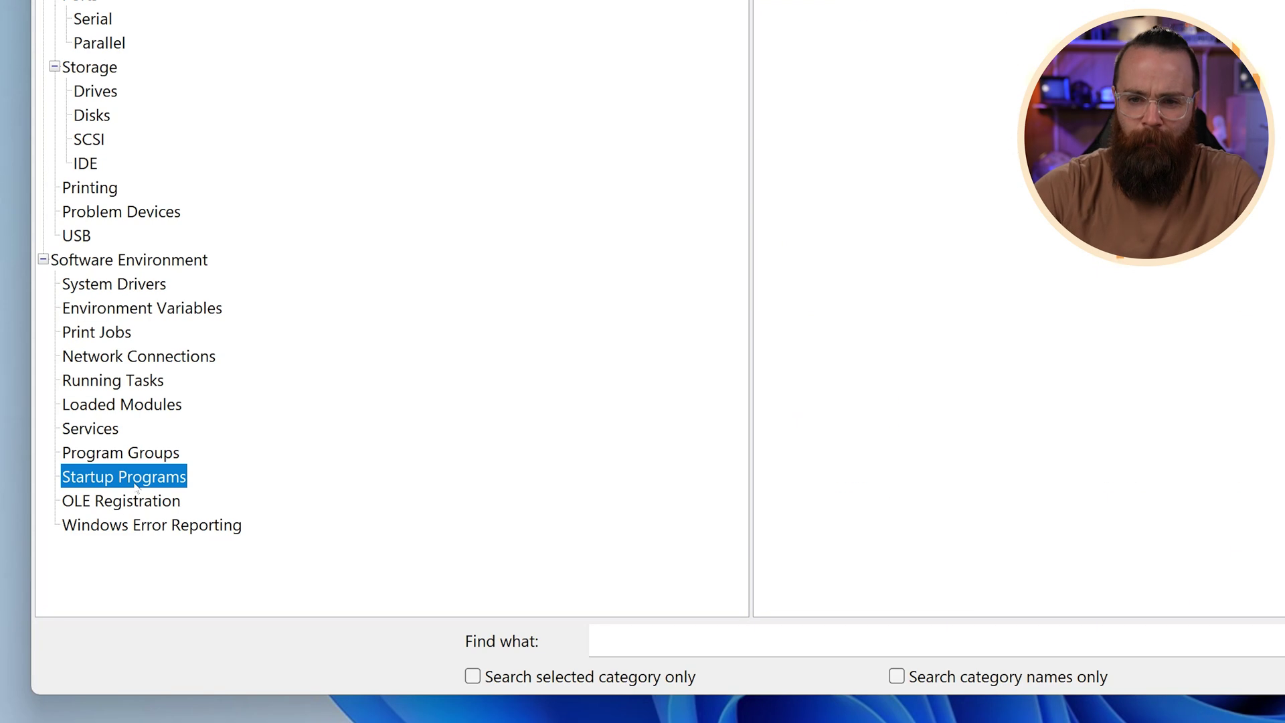
{"action": "left_click", "coordinate": [181, 525]}
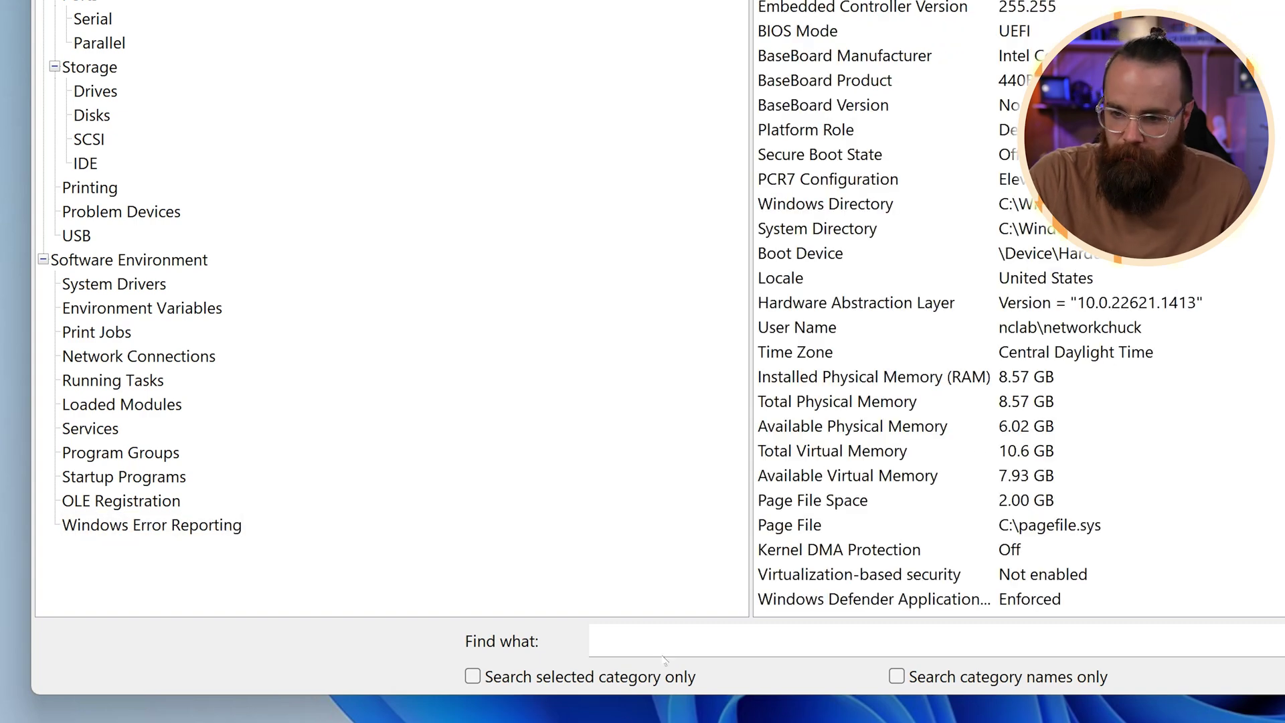
{"action": "left_click", "coordinate": [672, 634]}
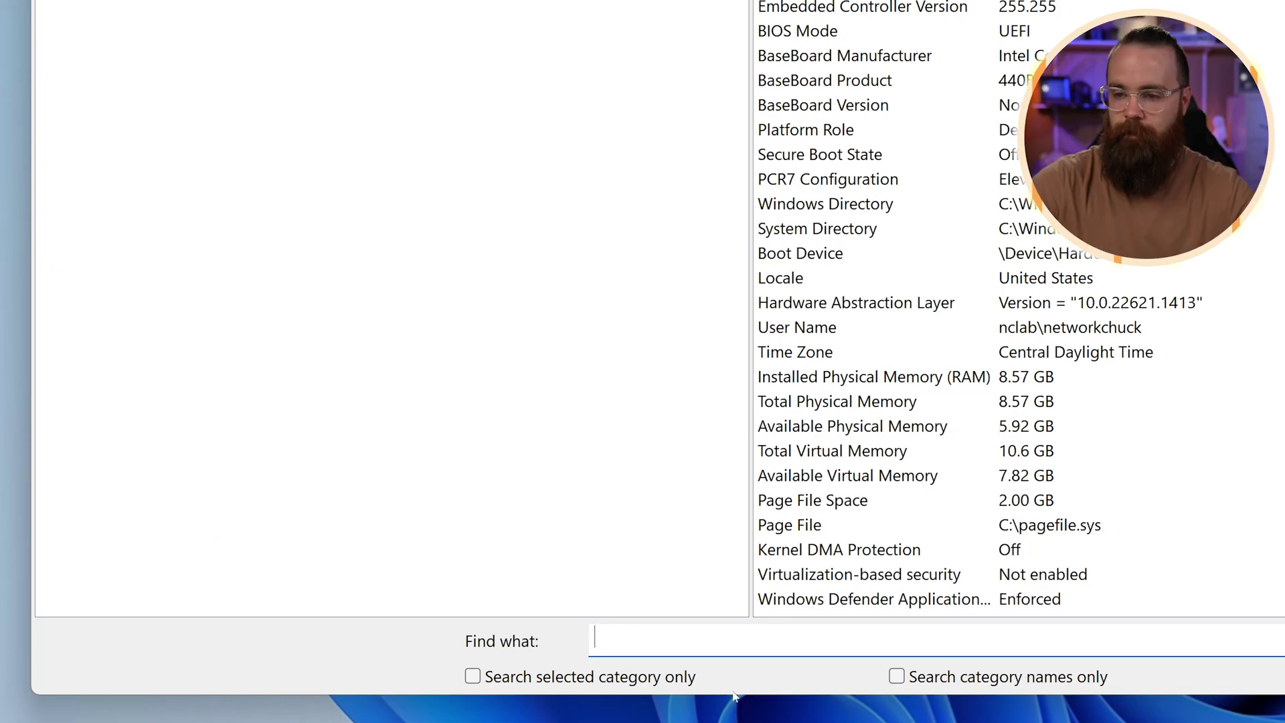
Search the system information for 'USB' and step through three matches
{"action": "type", "text": "USB"}
{"action": "key", "text": "Return"}
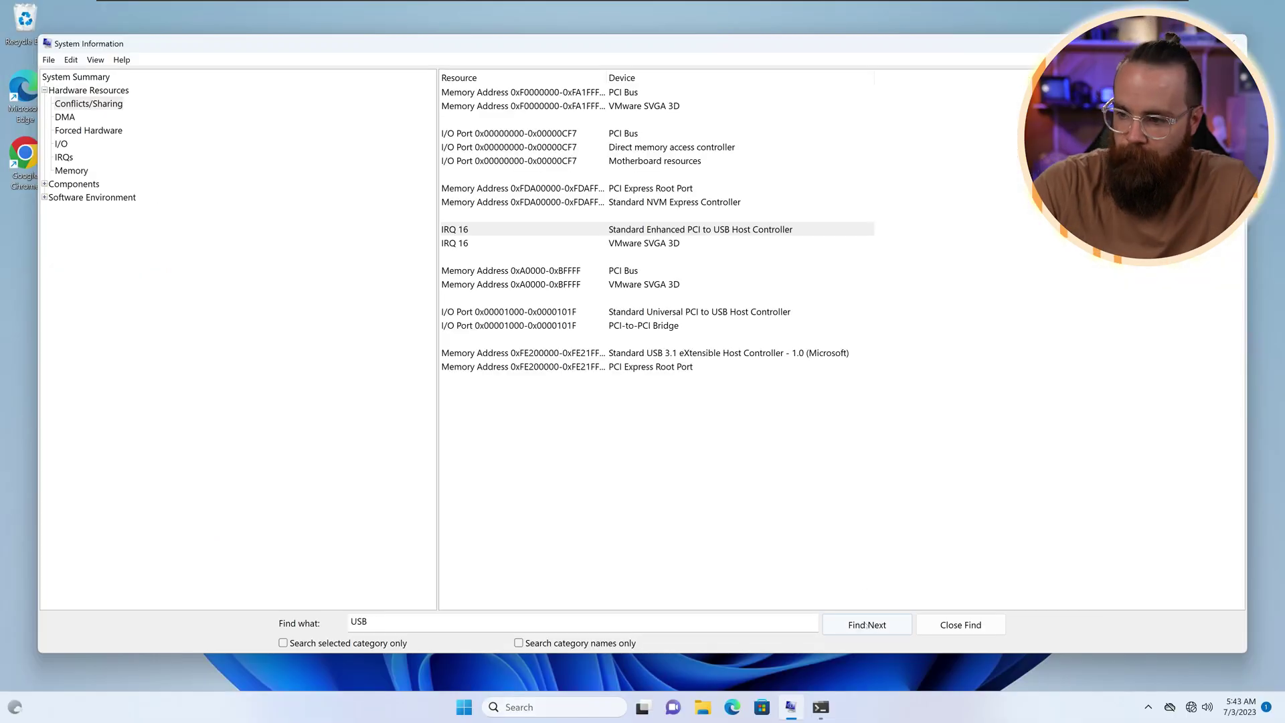
{"action": "left_click", "coordinate": [865, 625]}
{"action": "left_click", "coordinate": [866, 626]}
{"action": "left_click", "coordinate": [865, 626]}
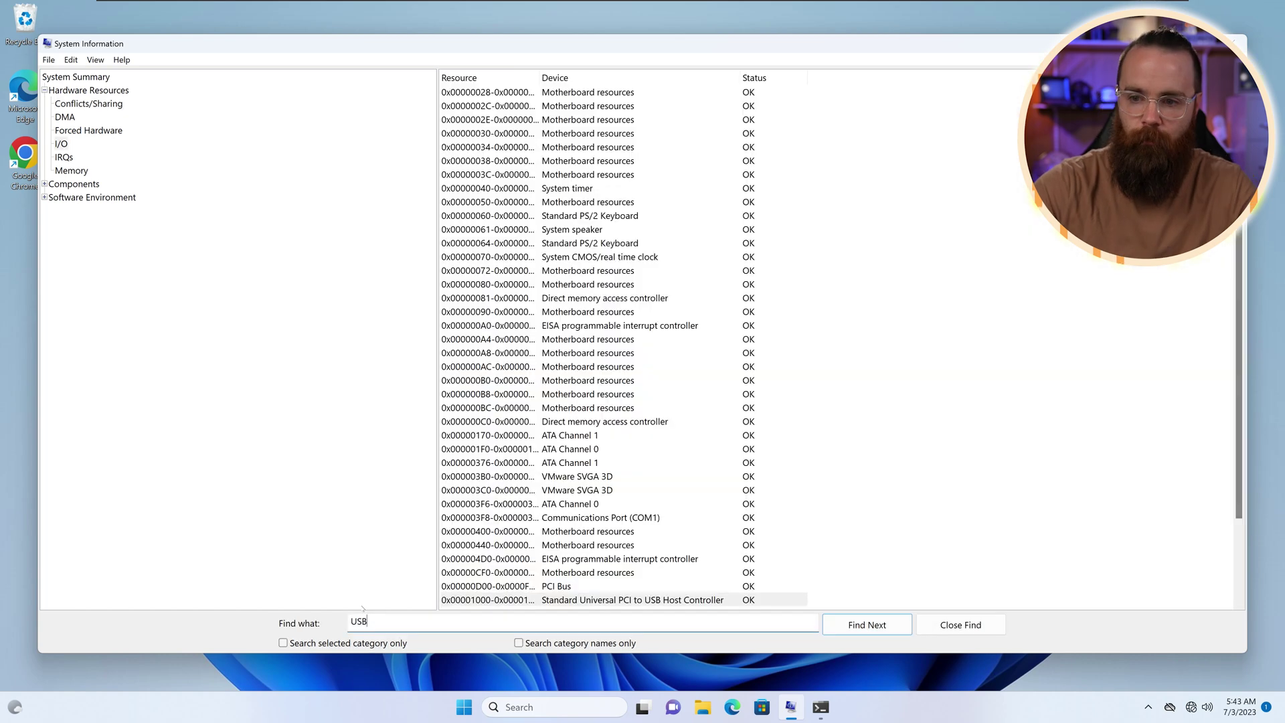
Search for 'AMD' instead, select the matching INF File row, and return to the search field
{"action": "key", "text": "BackSpace"}
{"action": "key", "text": "BackSpace"}
{"action": "key", "text": "BackSpace"}
{"action": "type", "text": "AMD"}
{"action": "key", "text": "Return"}
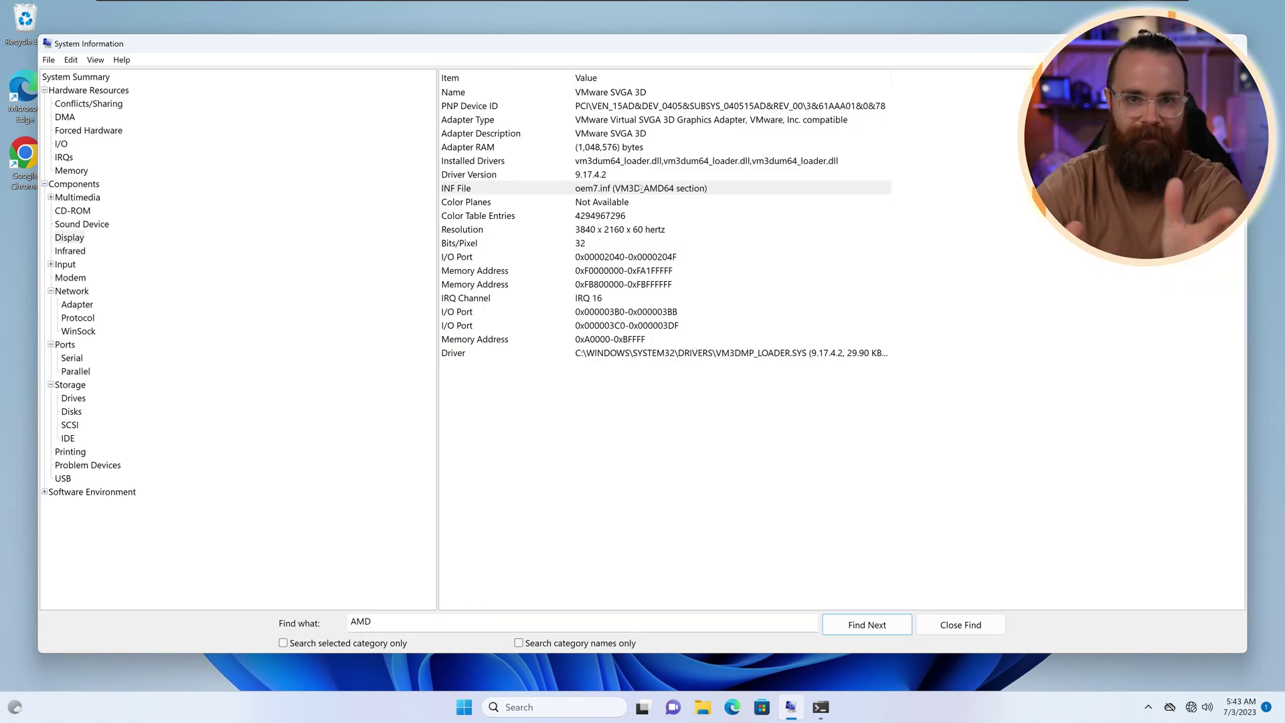
{"action": "left_click", "coordinate": [690, 188]}
{"action": "key", "text": "ctrl+f"}
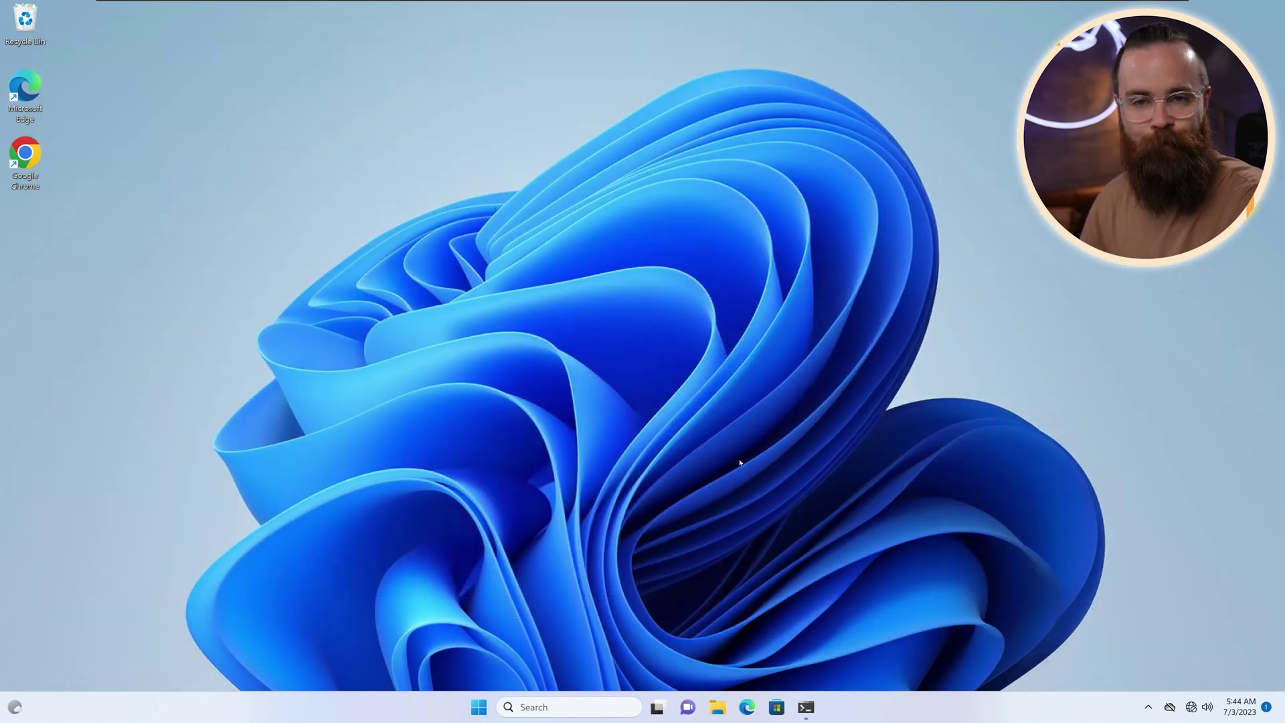
Launch Terminal as administrator and run msinfo32 /report ./myreport to export the report
{"action": "left_click", "coordinate": [604, 705]}
{"action": "type", "text": "term"}
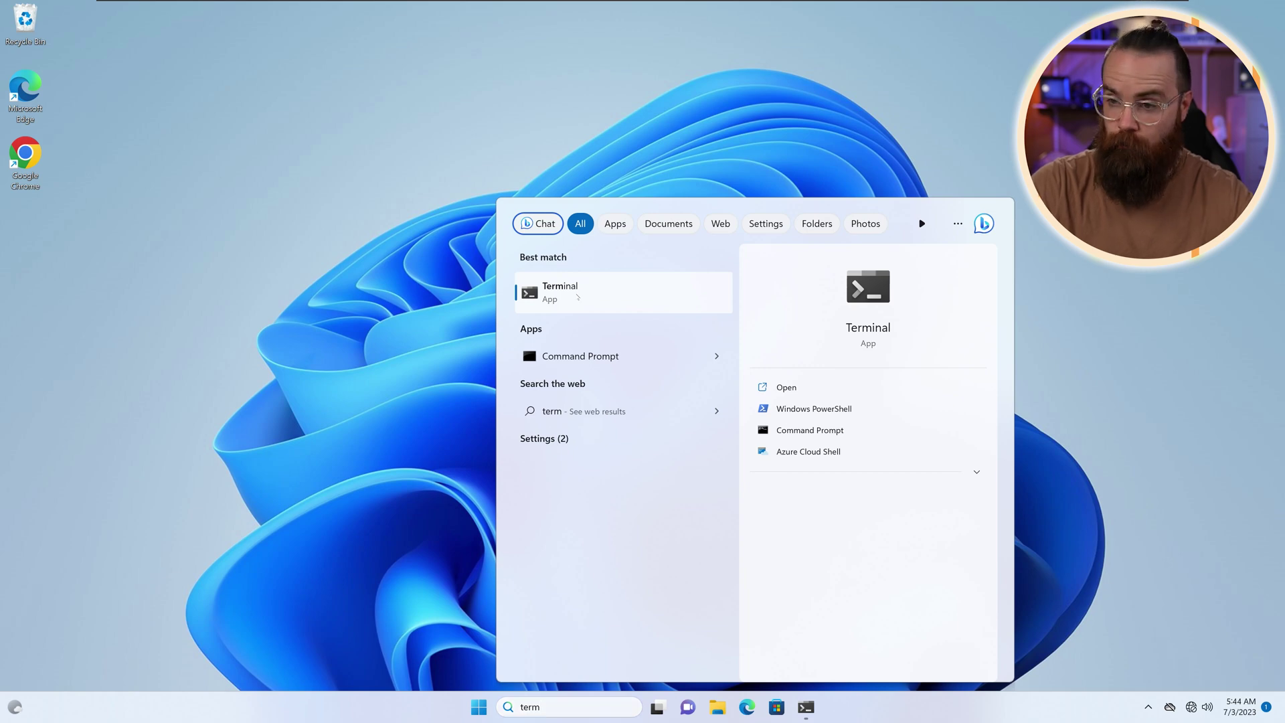
{"action": "right_click", "coordinate": [580, 295]}
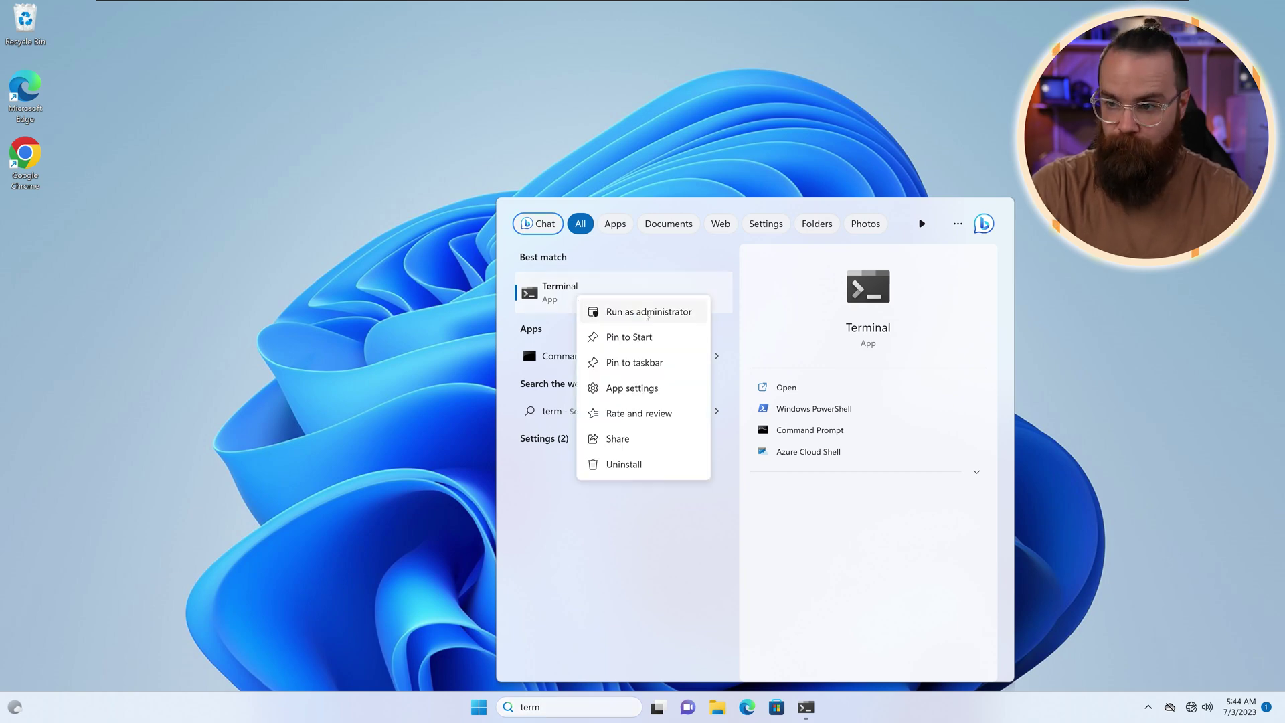
{"action": "left_click", "coordinate": [648, 313]}
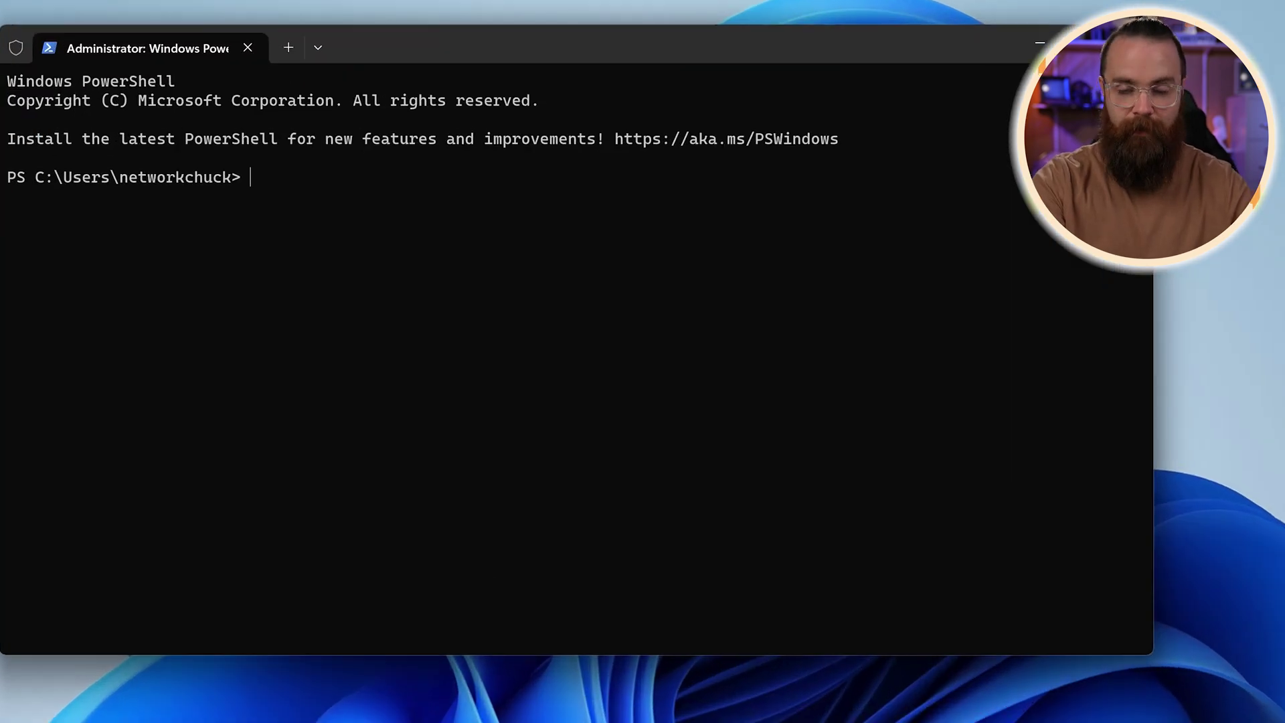
{"action": "type", "text": "msinfo"}
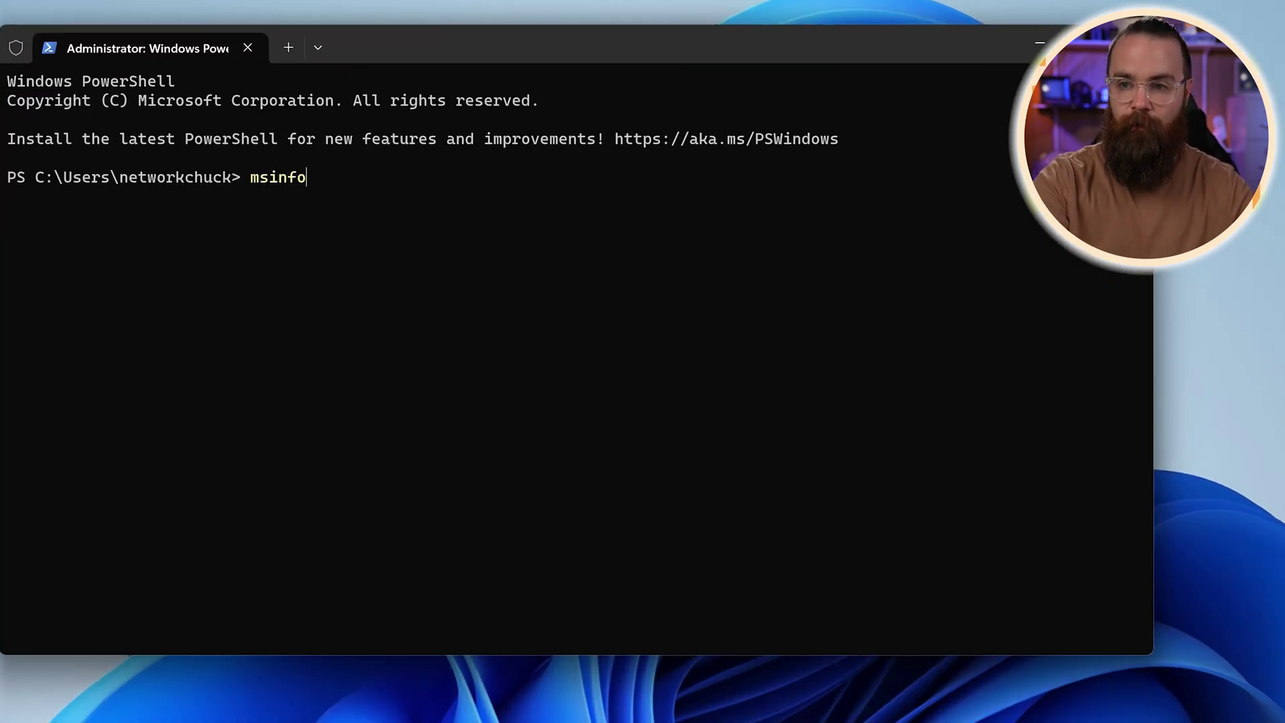
{"action": "type", "text": "32 /"}
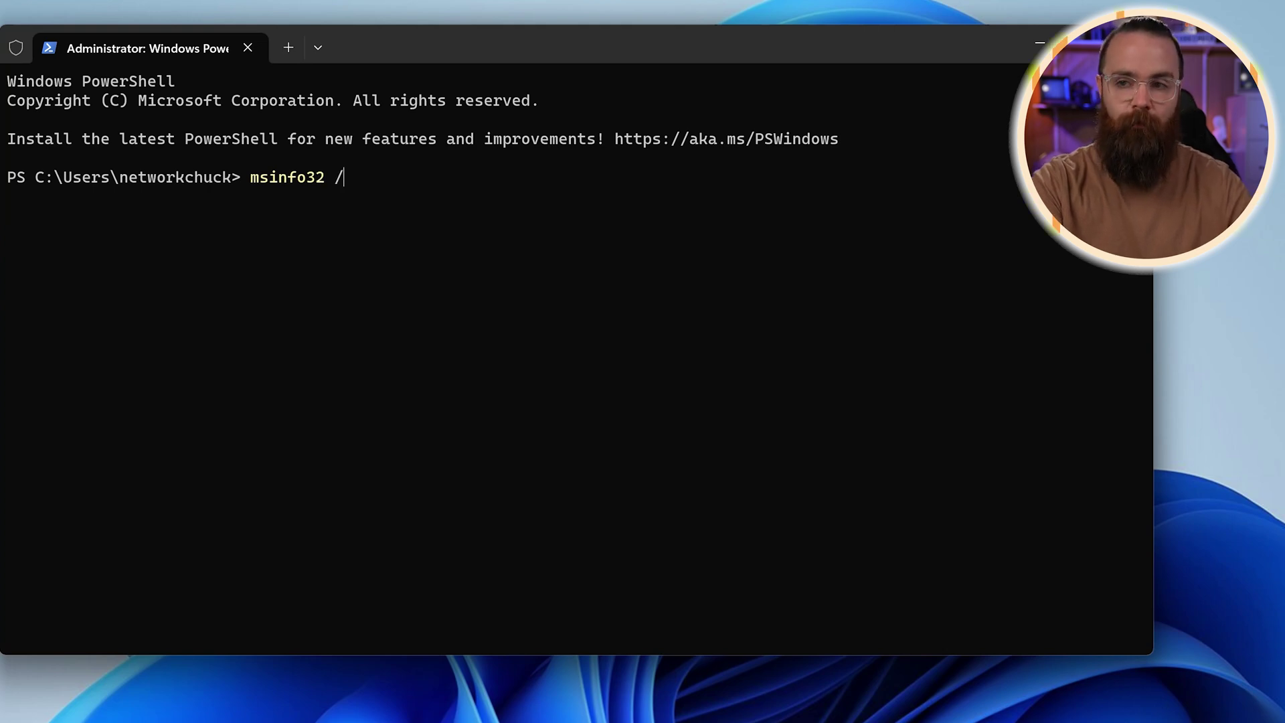
{"action": "type", "text": "report ."}
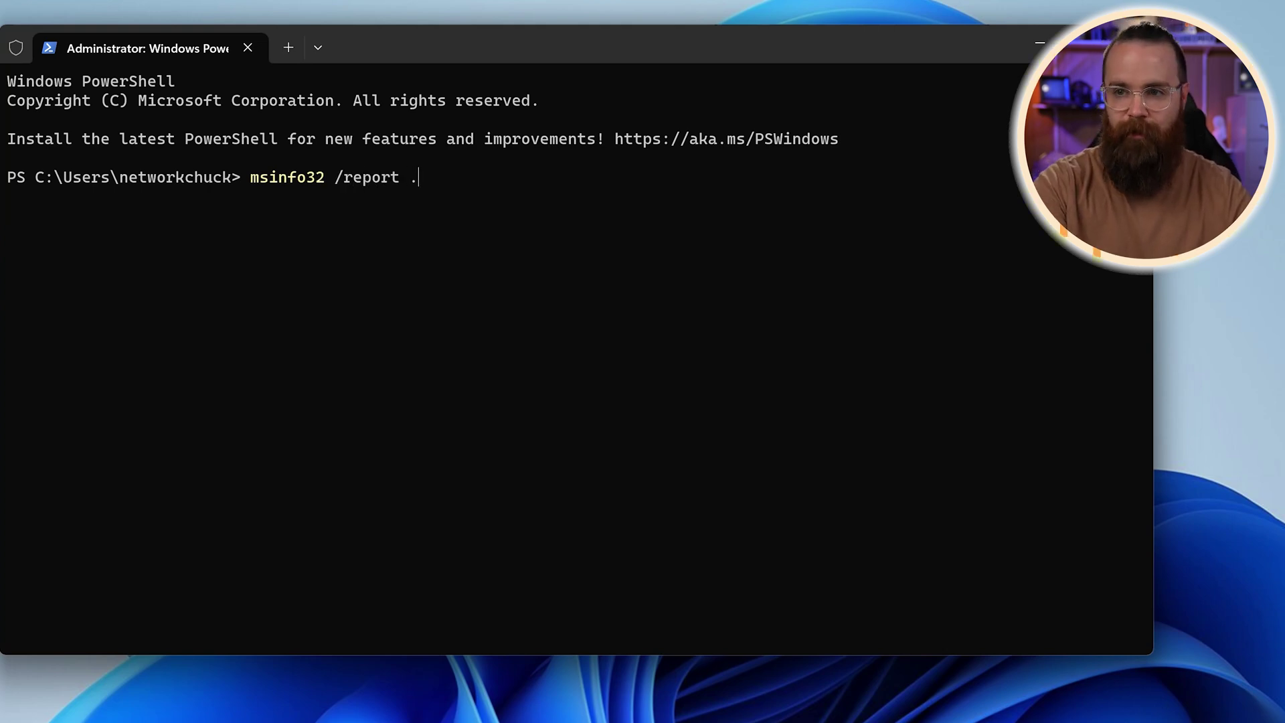
{"action": "type", "text": "/"}
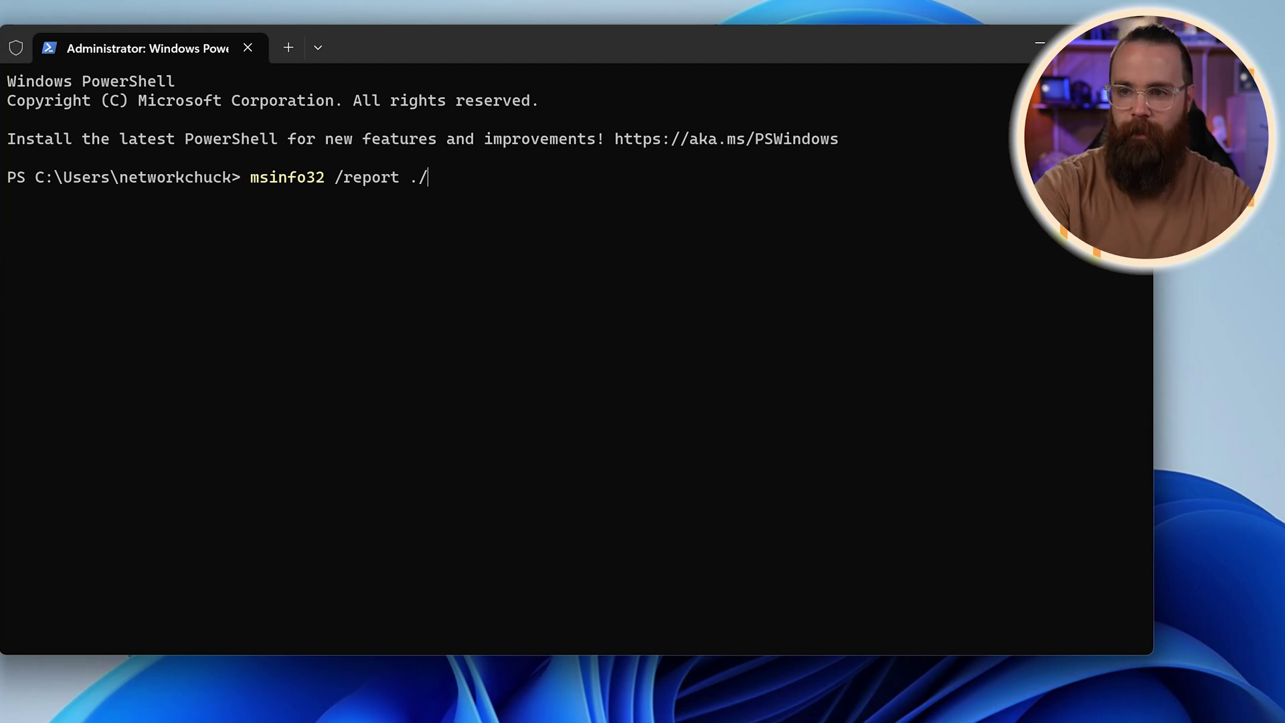
{"action": "type", "text": "myreport"}
{"action": "key", "text": "Return"}
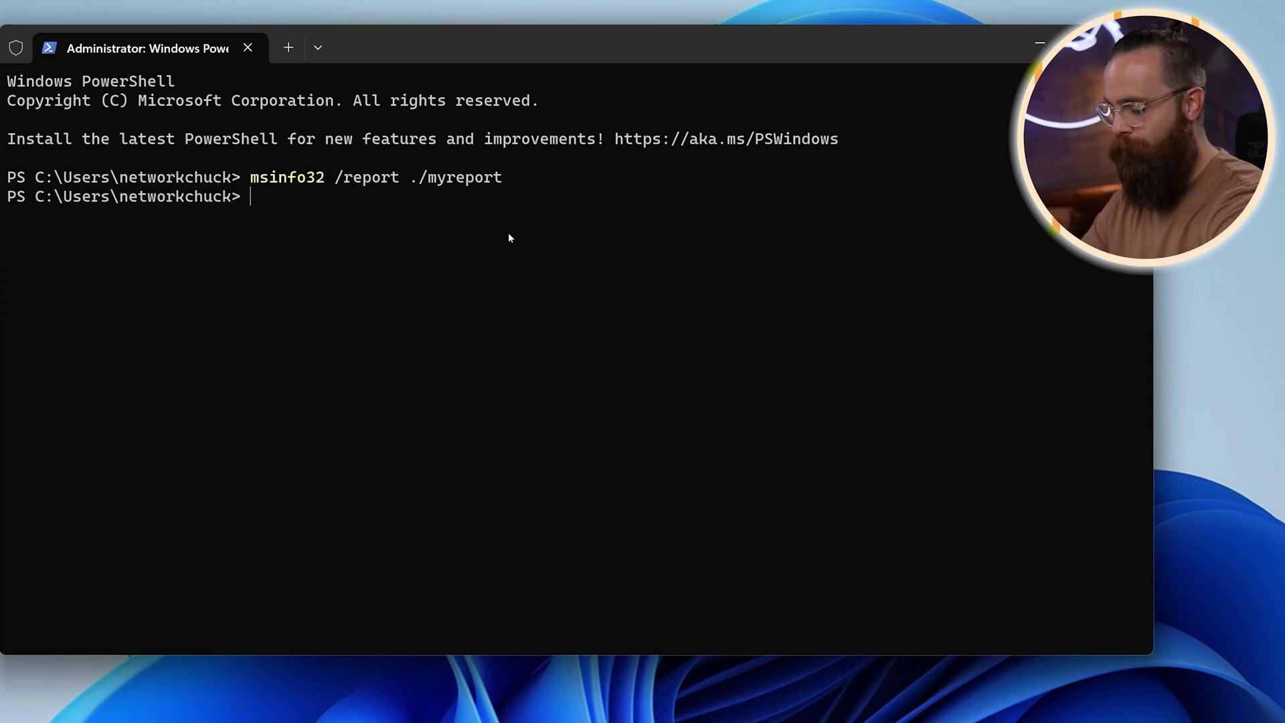
Run 'explorer .' to open the home folder containing myreport.nfo in File Explorer
{"action": "type", "text": "explorer "}
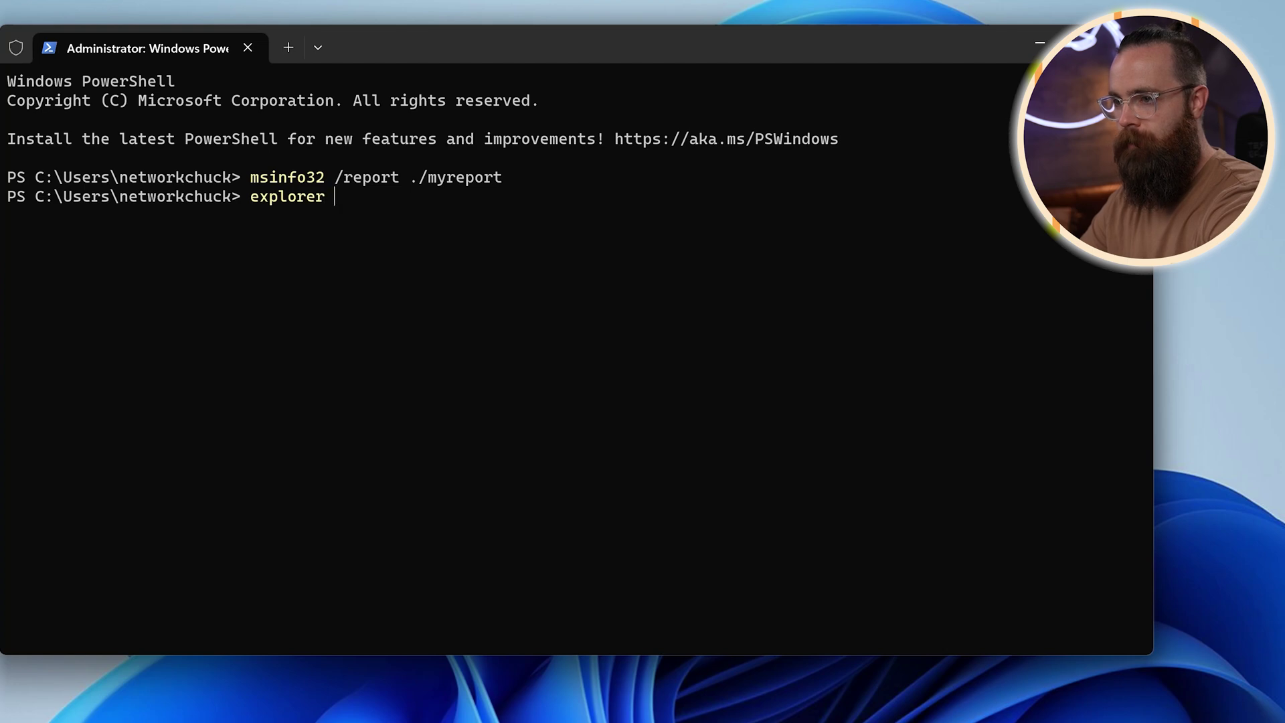
{"action": "type", "text": "."}
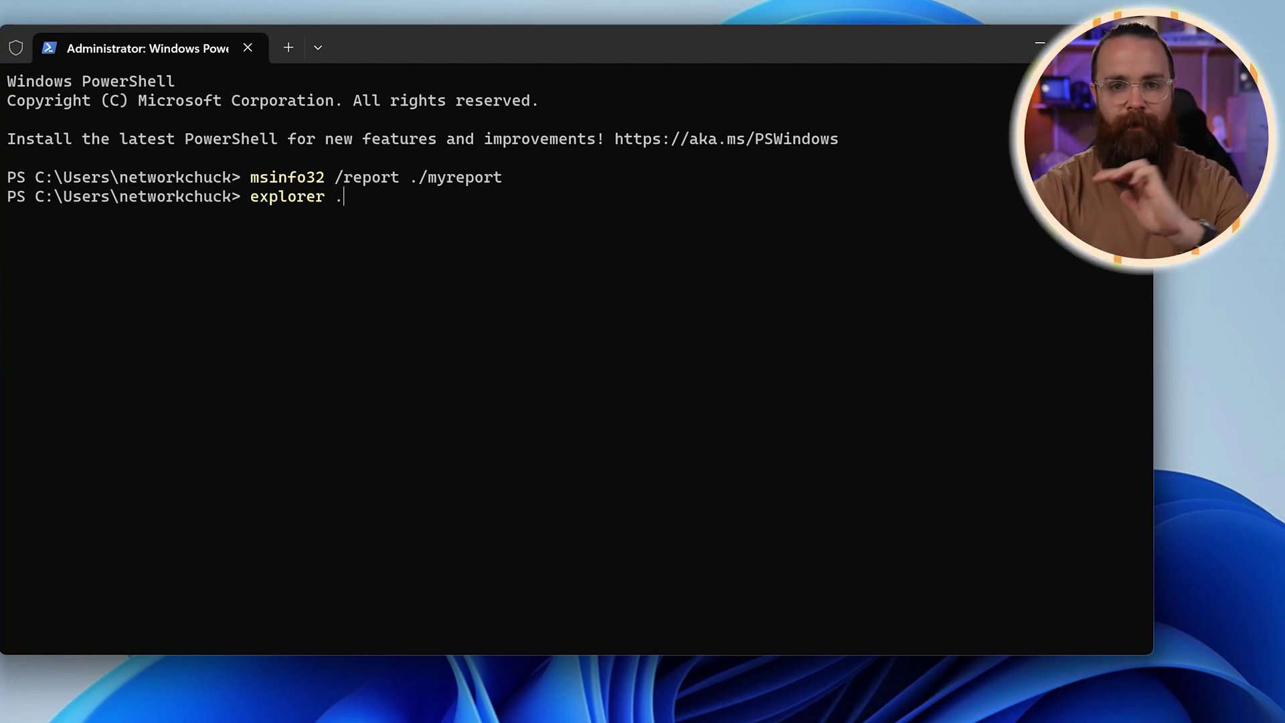
{"action": "key", "text": "Return"}
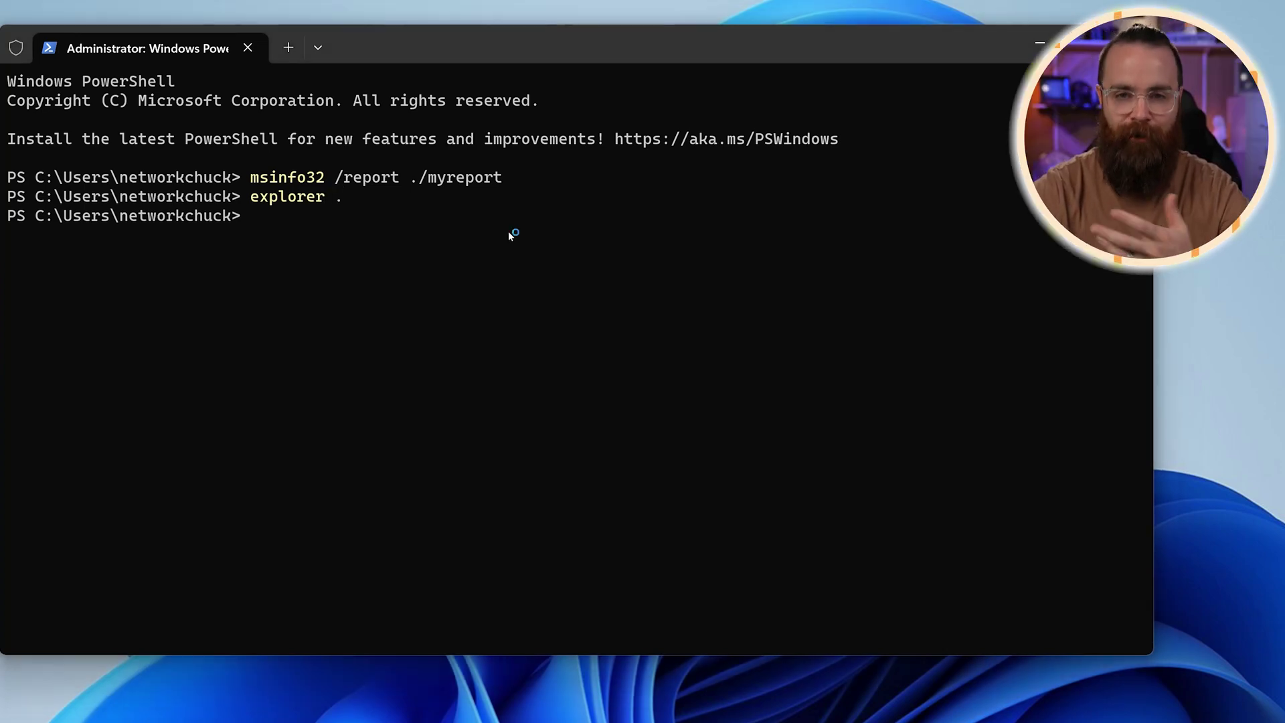